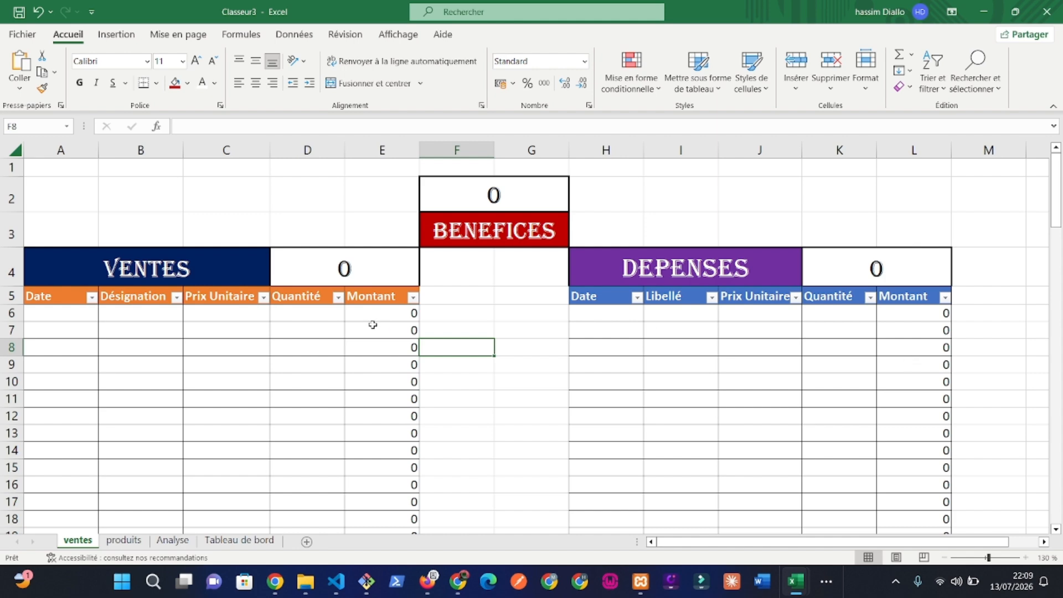
Step: Enter a unit price of 1000 and a quantity of 5 in the first row of the VENTES table
{"action": "left_click", "coordinate": [237, 313]}
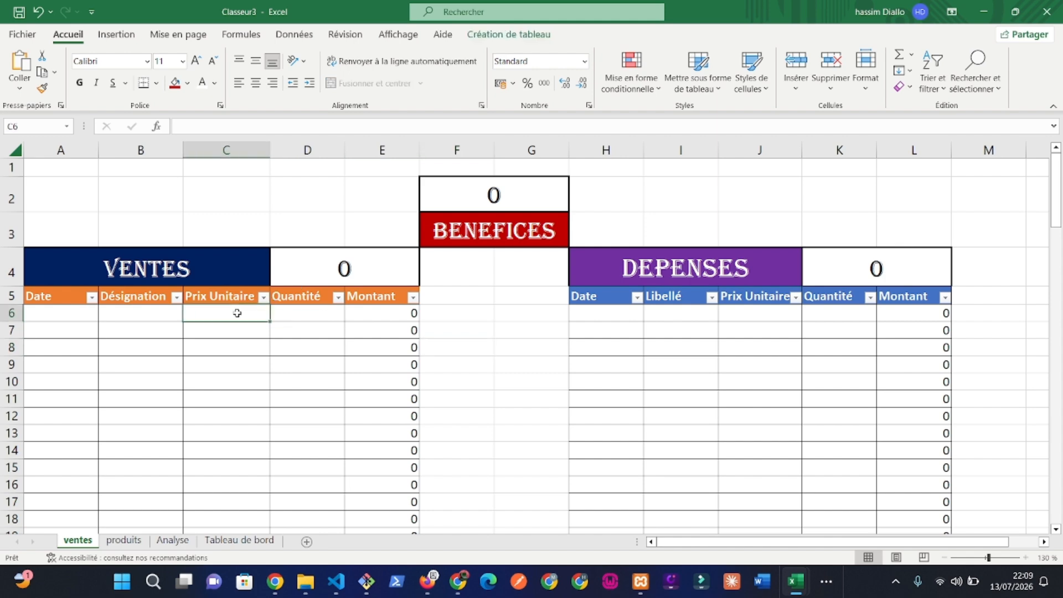
{"action": "type", "text": "1"}
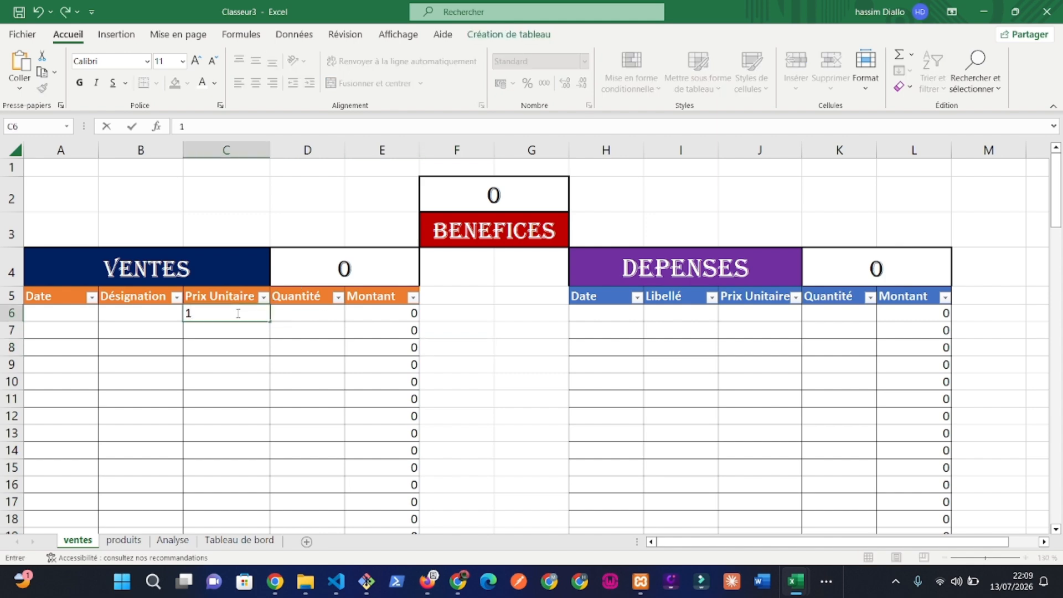
{"action": "type", "text": "000"}
{"action": "key", "text": "Tab"}
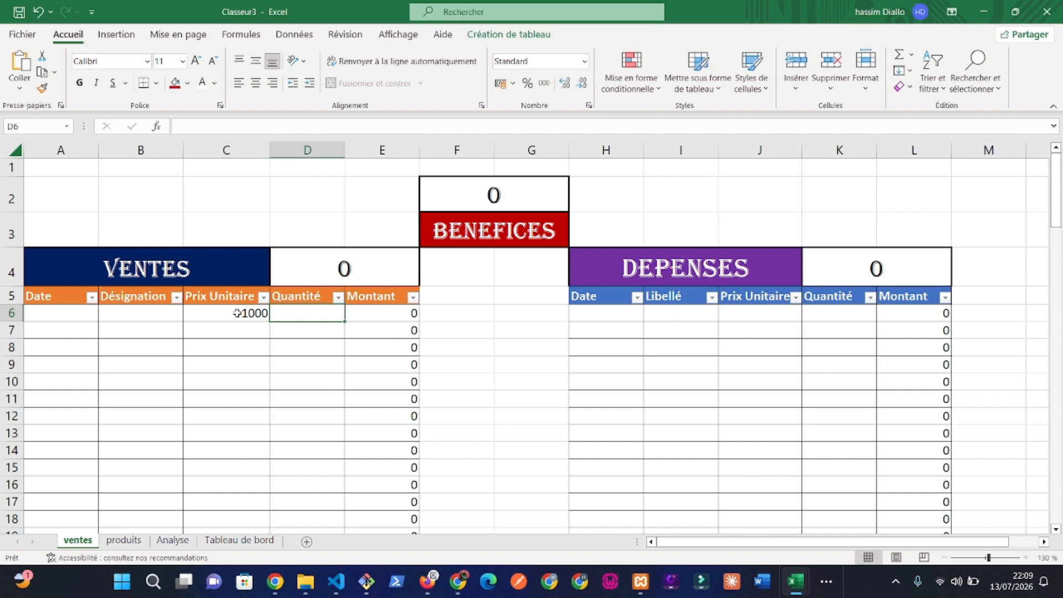
{"action": "type", "text": "5"}
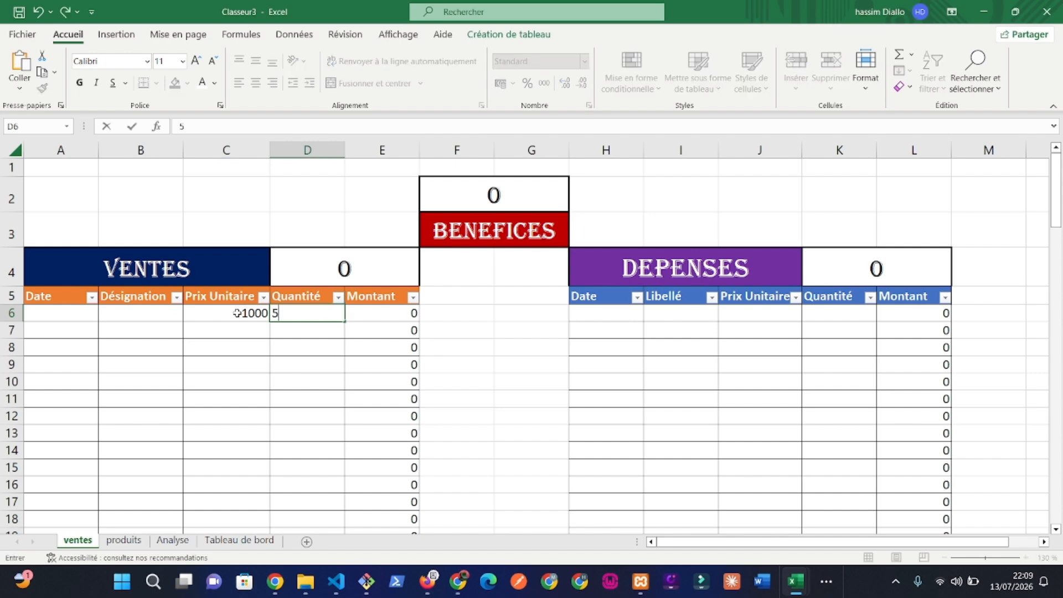
{"action": "key", "text": "Return"}
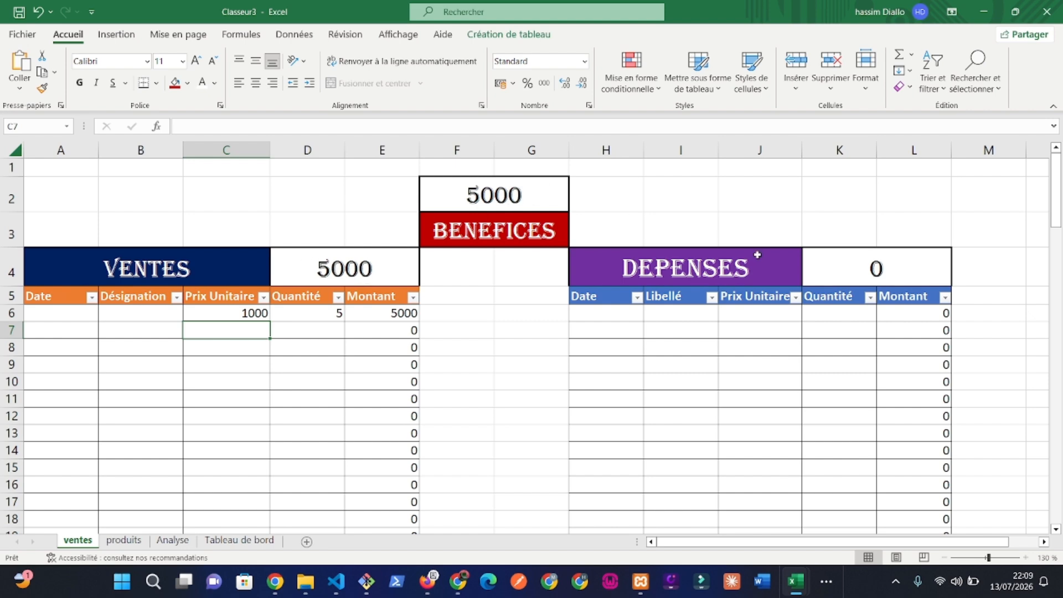
Step: Enter a unit price of 200 and a quantity of 5 in the first row of the DEPENSES table
{"action": "left_click", "coordinate": [748, 318]}
{"action": "type", "text": "2"}
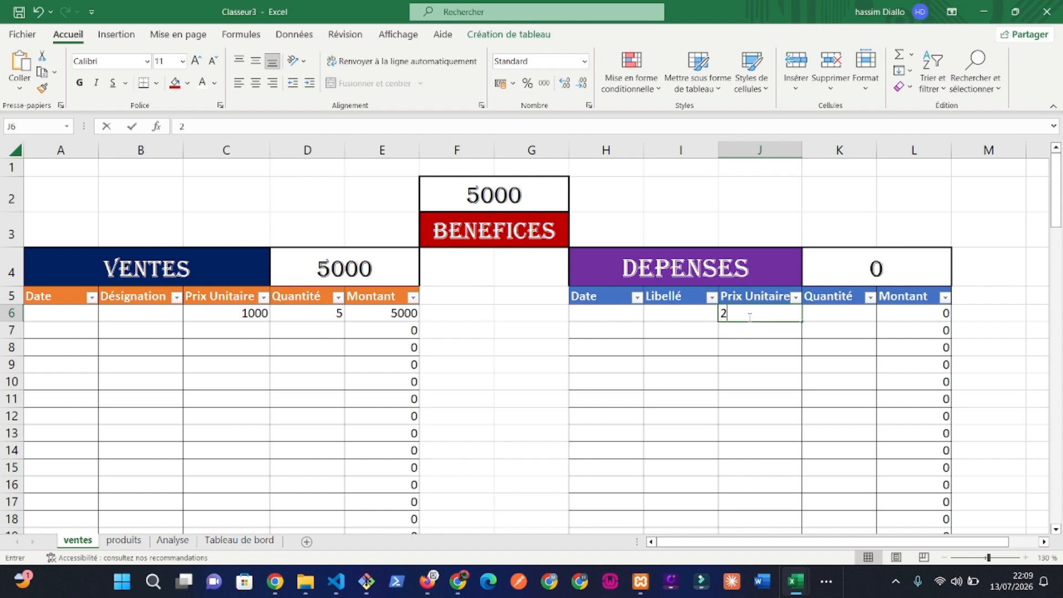
{"action": "type", "text": "00"}
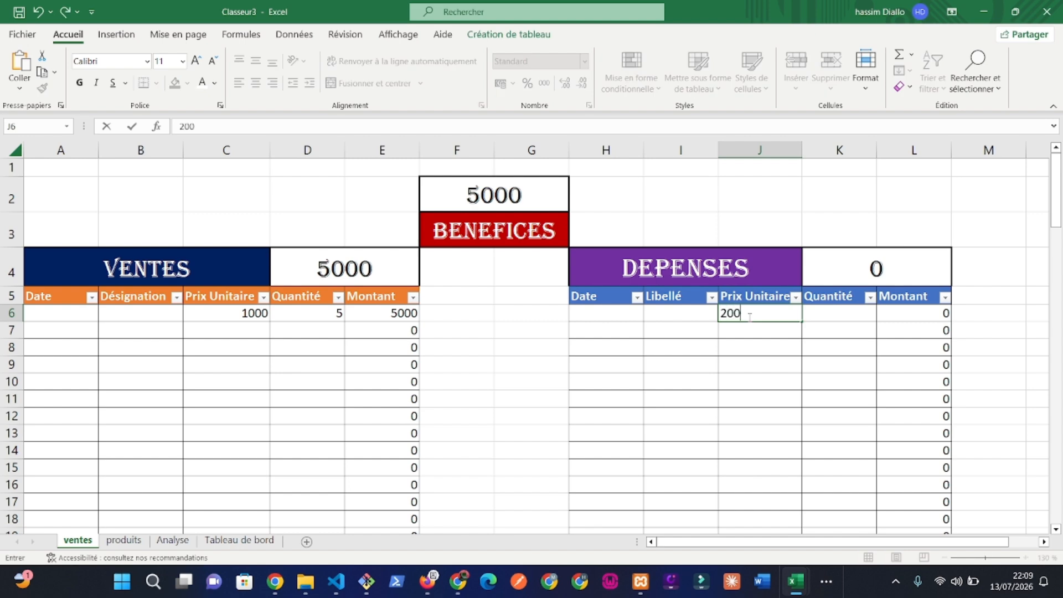
{"action": "key", "text": "Tab"}
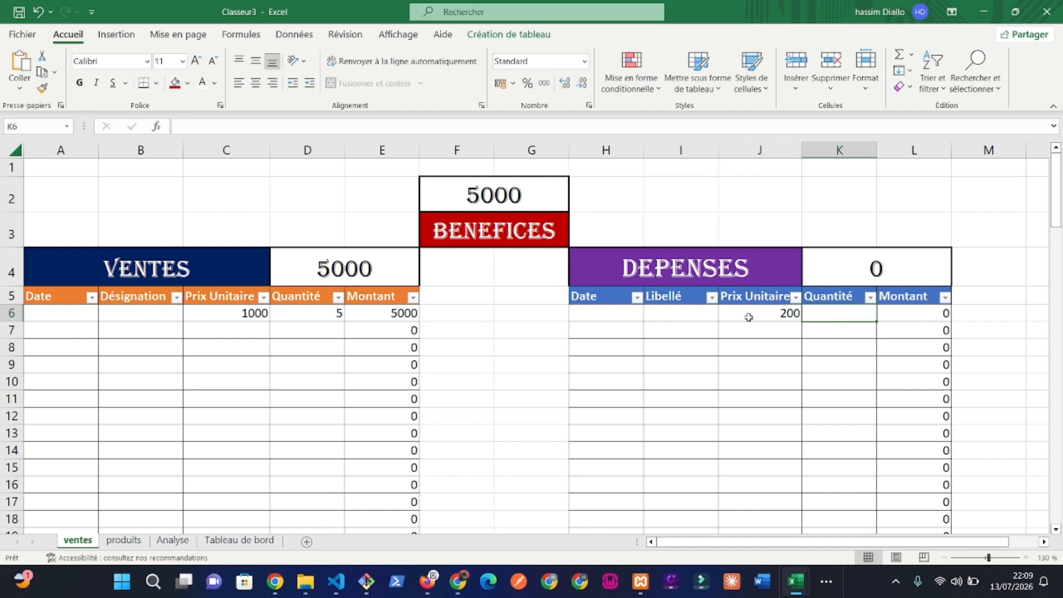
{"action": "type", "text": "5"}
{"action": "key", "text": "Return"}
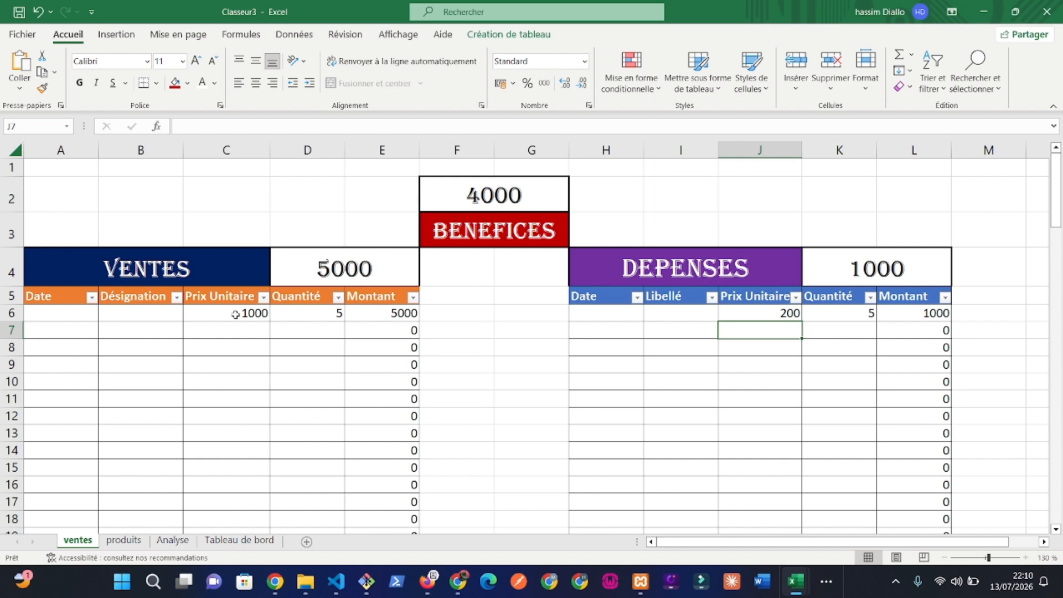
Step: On the produits sheet, enter the heading PRODUITS in A1 and the product ORDINATEUR in A2
{"action": "left_click", "coordinate": [142, 541]}
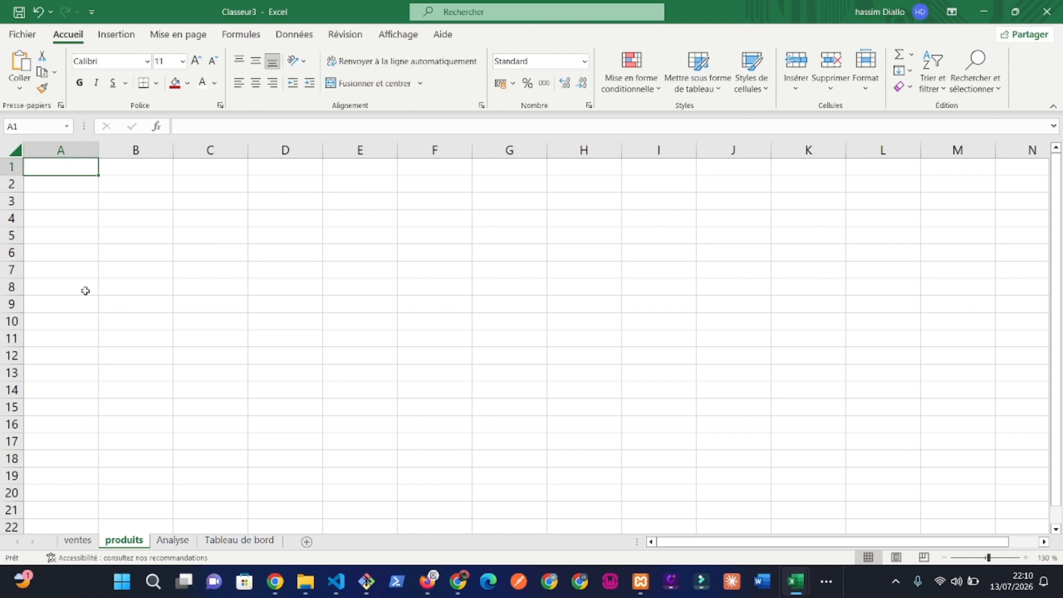
{"action": "type", "text": "PR"}
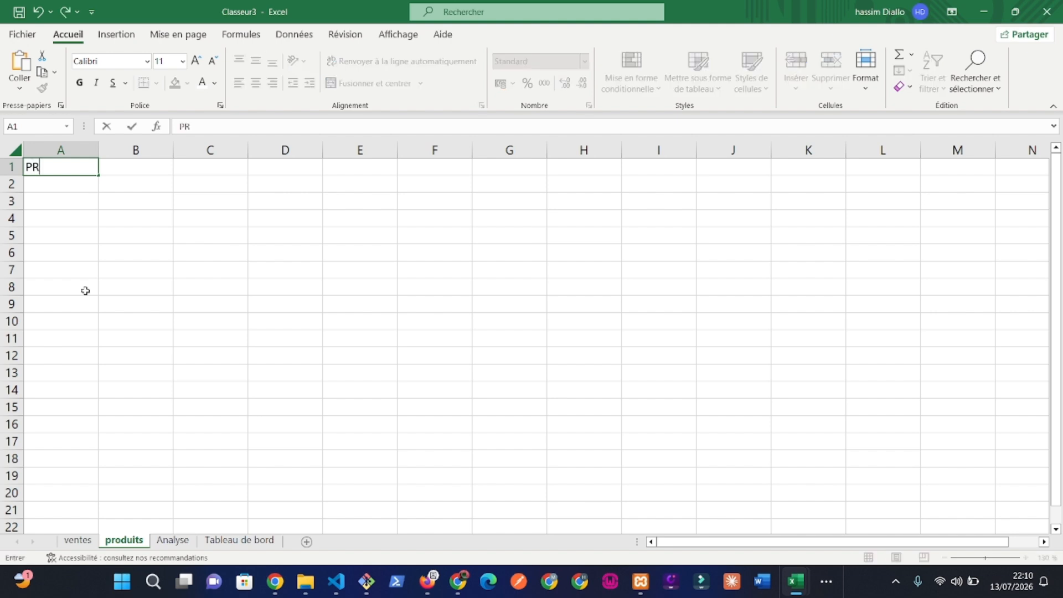
{"action": "type", "text": "ODUITS"}
{"action": "key", "text": "Return"}
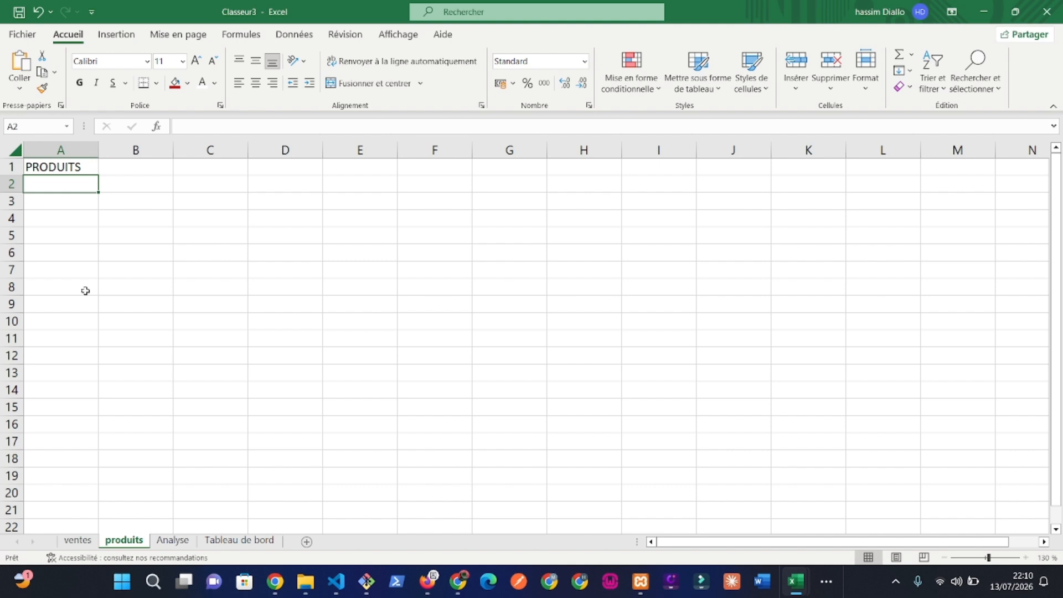
{"action": "type", "text": "ORD"}
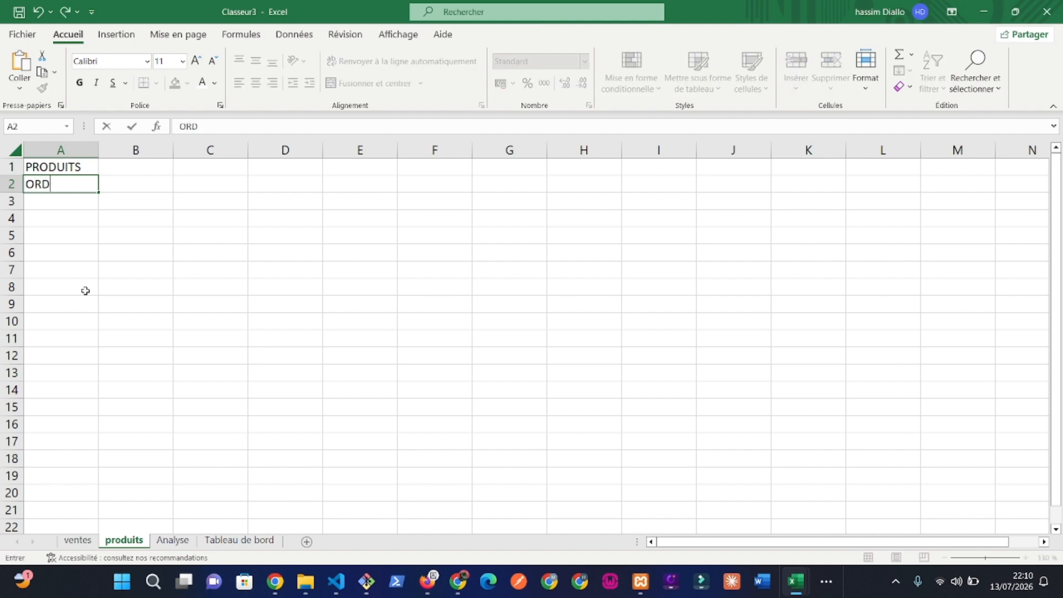
{"action": "type", "text": "INATEUR"}
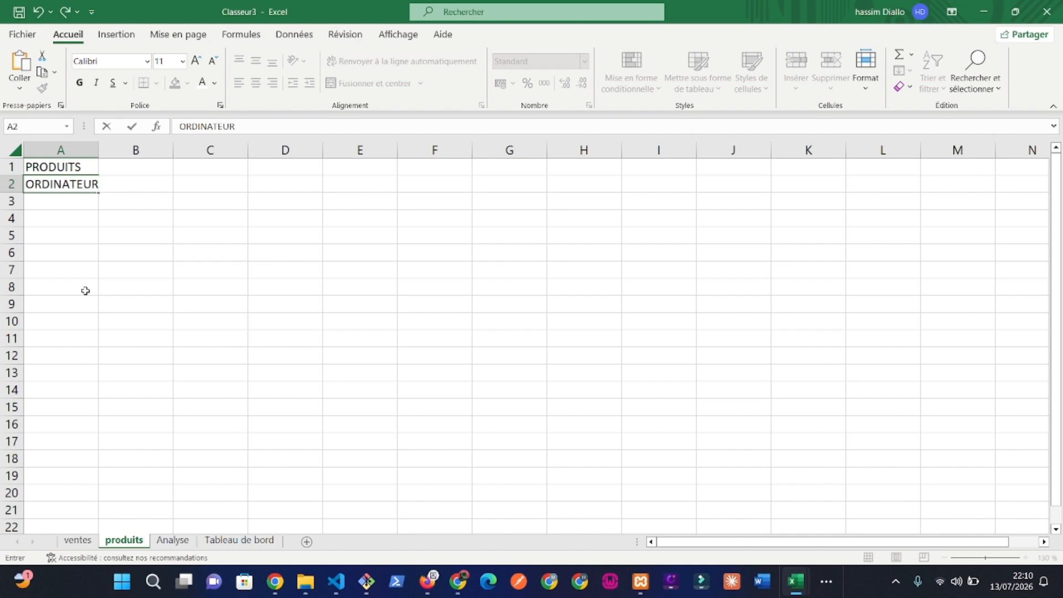
{"action": "key", "text": "Return"}
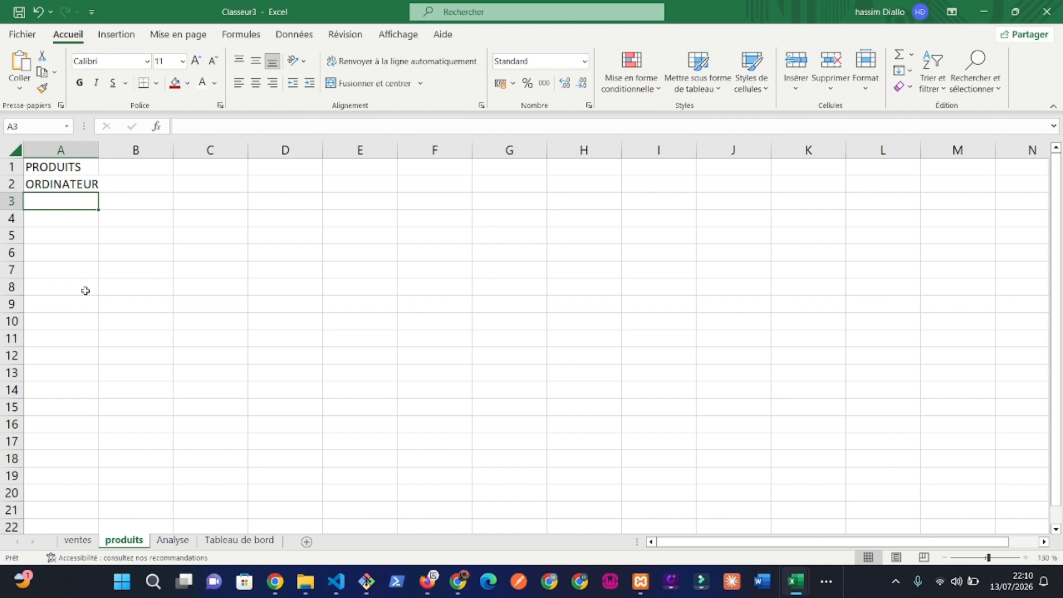
Step: Add the product ORDINATEUR PORTABLE in cell A3 of the product list
{"action": "type", "text": "ORDI"}
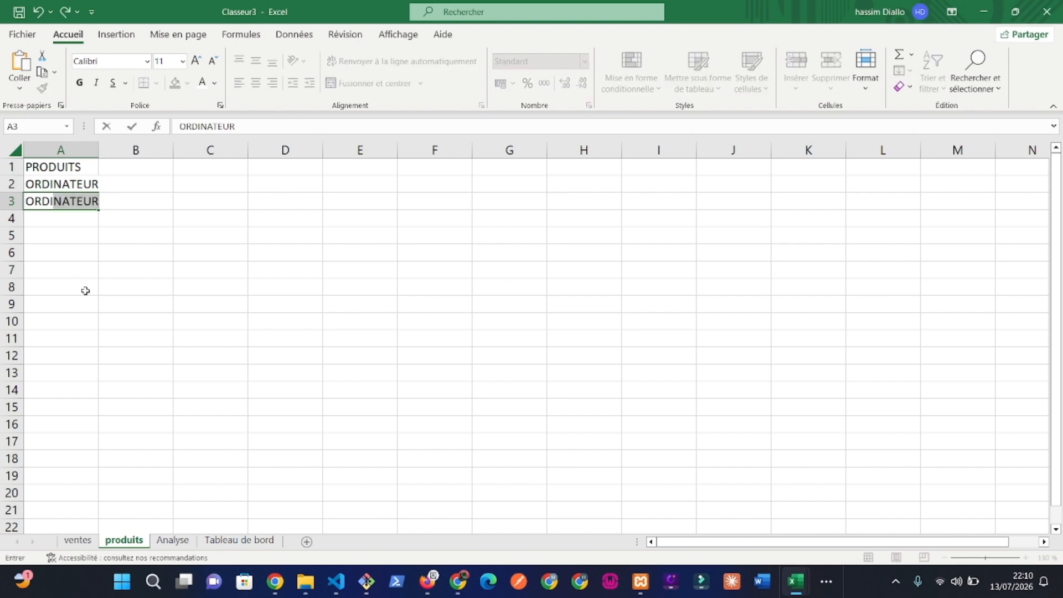
{"action": "type", "text": "NATEU"}
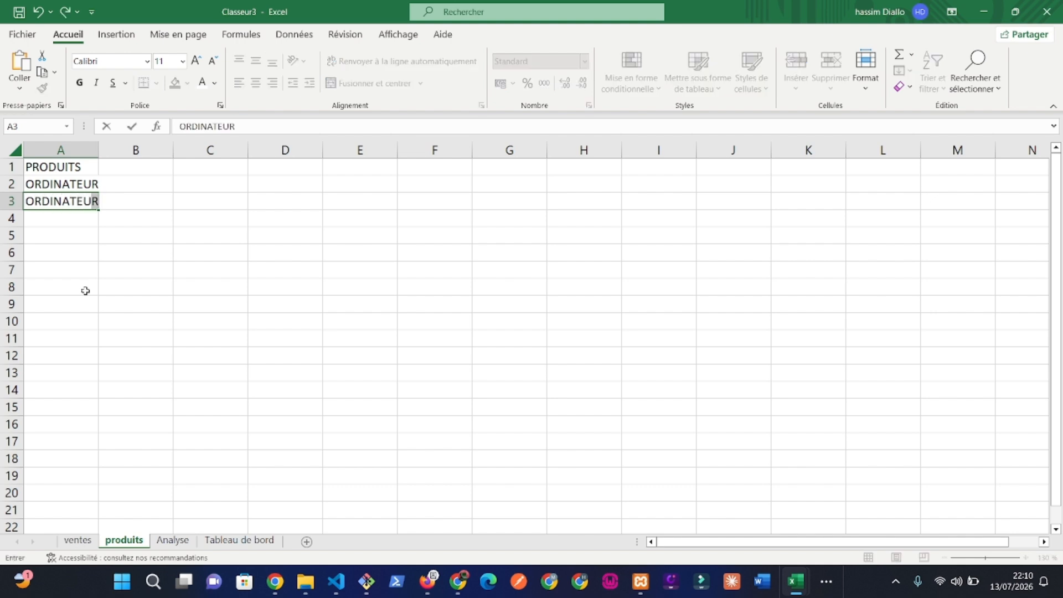
{"action": "type", "text": "R PORTABL"}
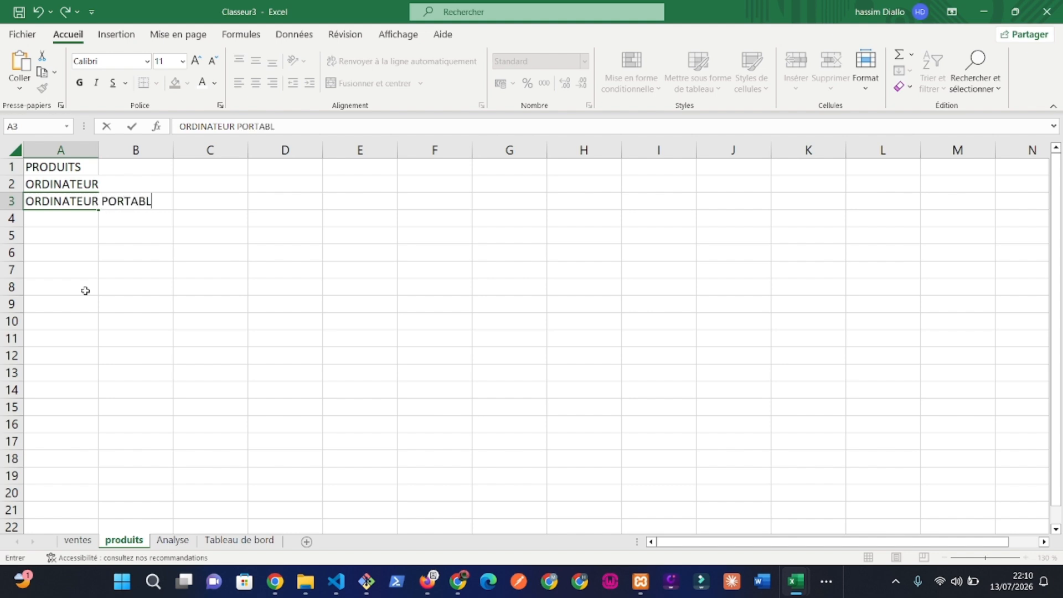
{"action": "type", "text": "E"}
{"action": "key", "text": "Return"}
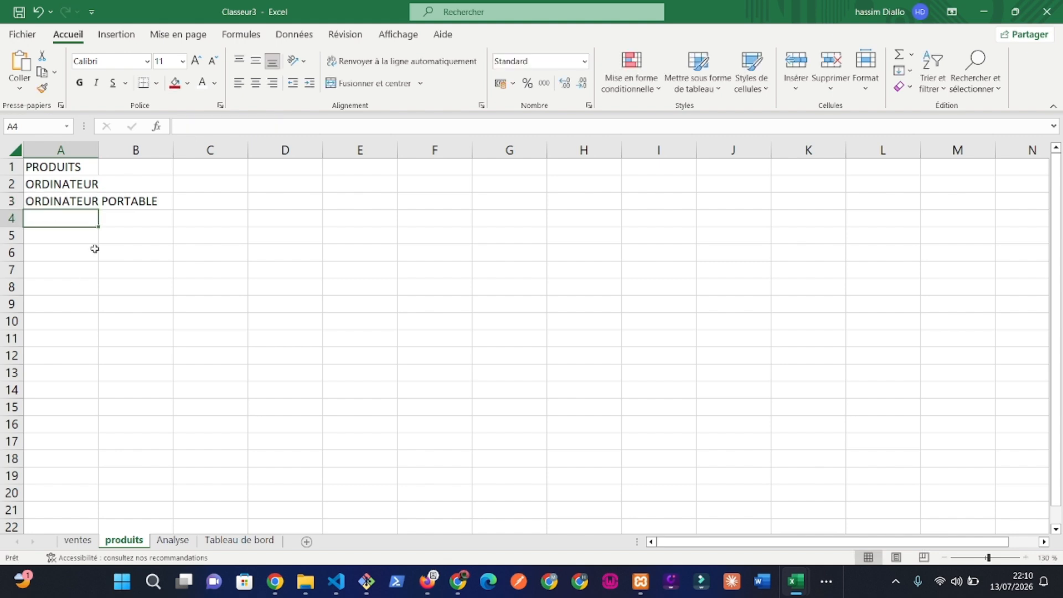
Step: Extend the product name in A2 to ORDINATEUR DE BUREAU and fit column A's width to its contents
{"action": "double_click", "coordinate": [90, 184]}
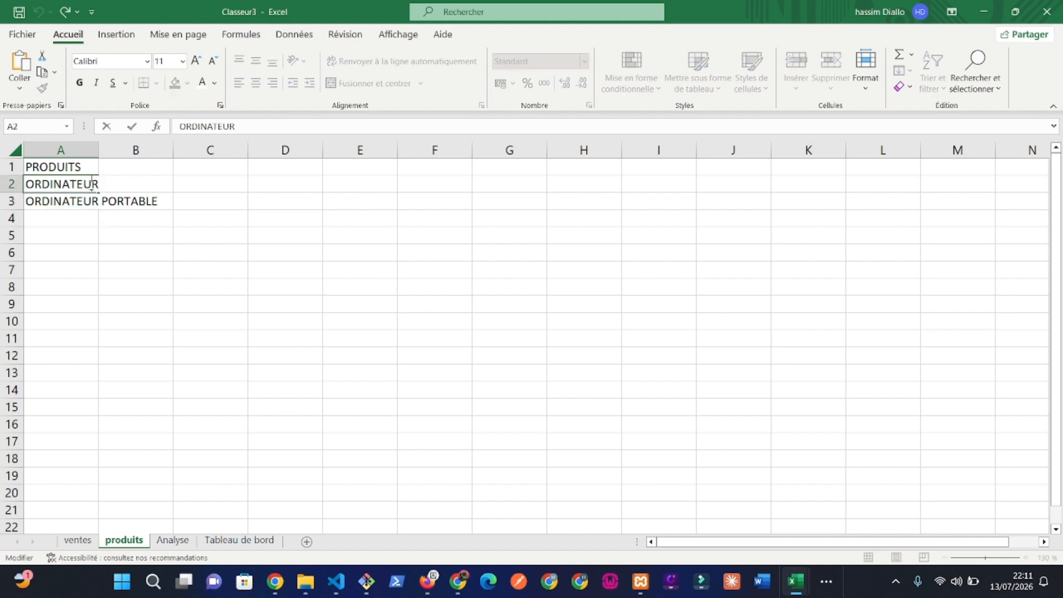
{"action": "type", "text": "DE BUREAU"}
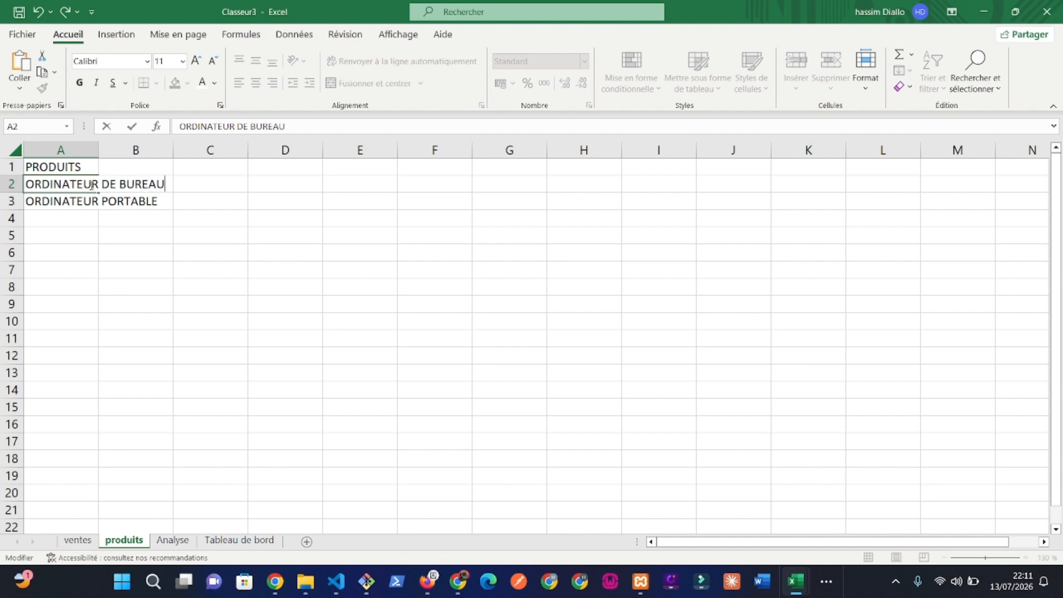
{"action": "key", "text": "Return"}
{"action": "key", "text": "Return"}
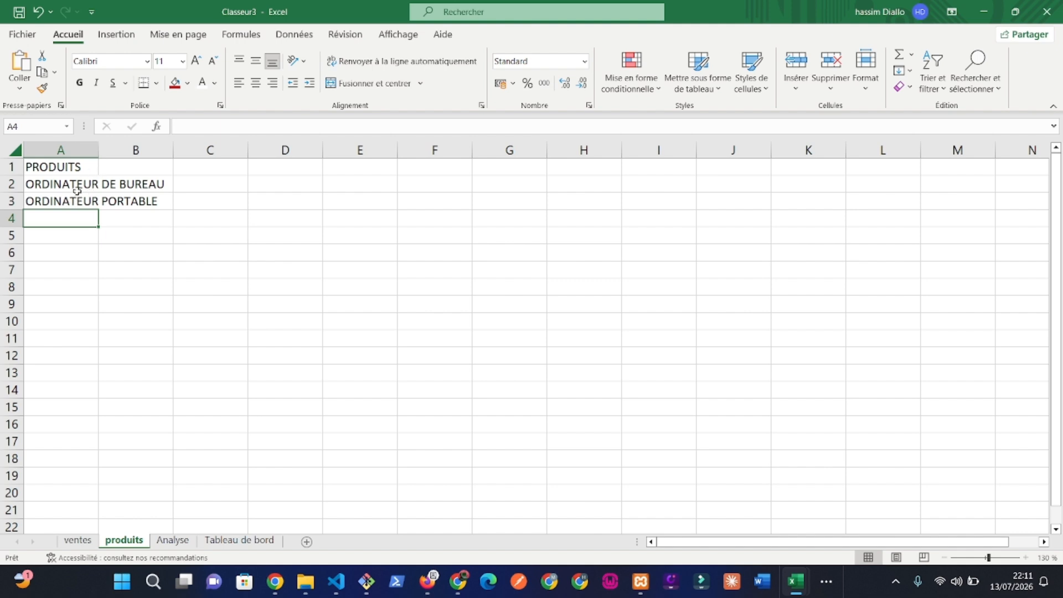
{"action": "left_click", "coordinate": [77, 188]}
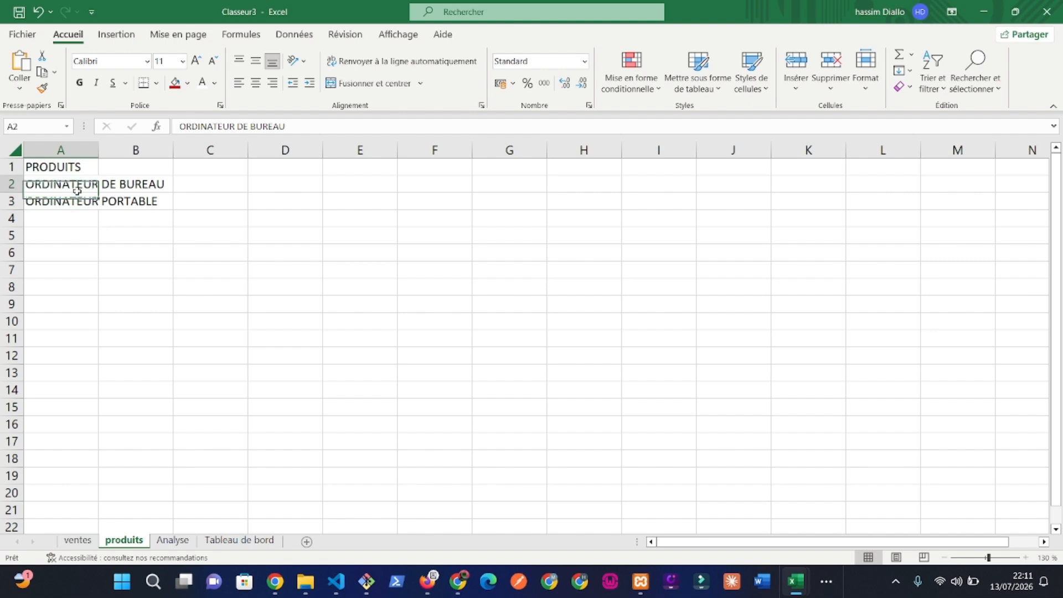
{"action": "double_click", "coordinate": [98, 150]}
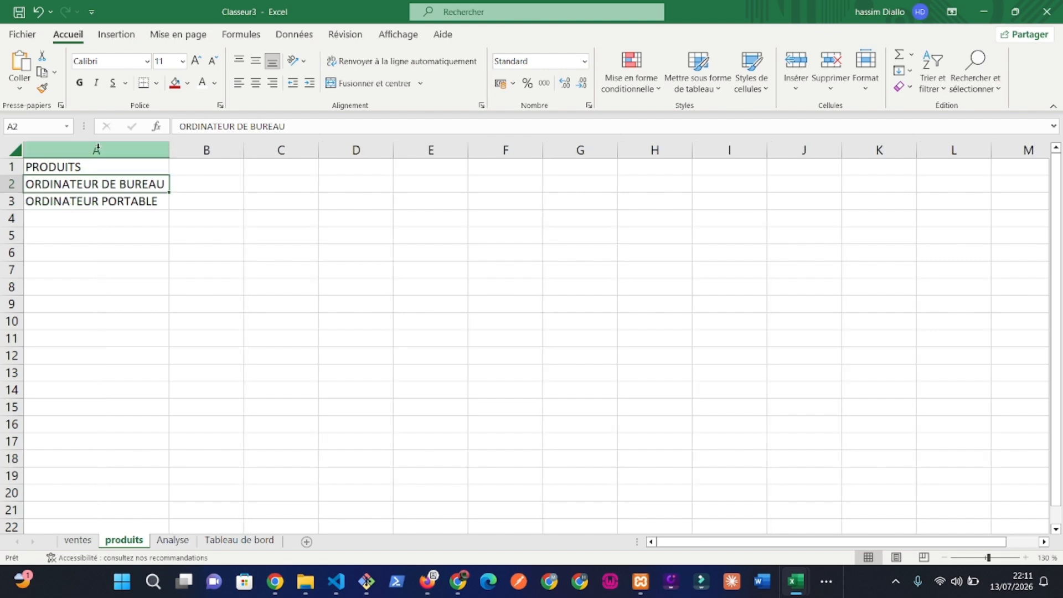
{"action": "double_click", "coordinate": [162, 203]}
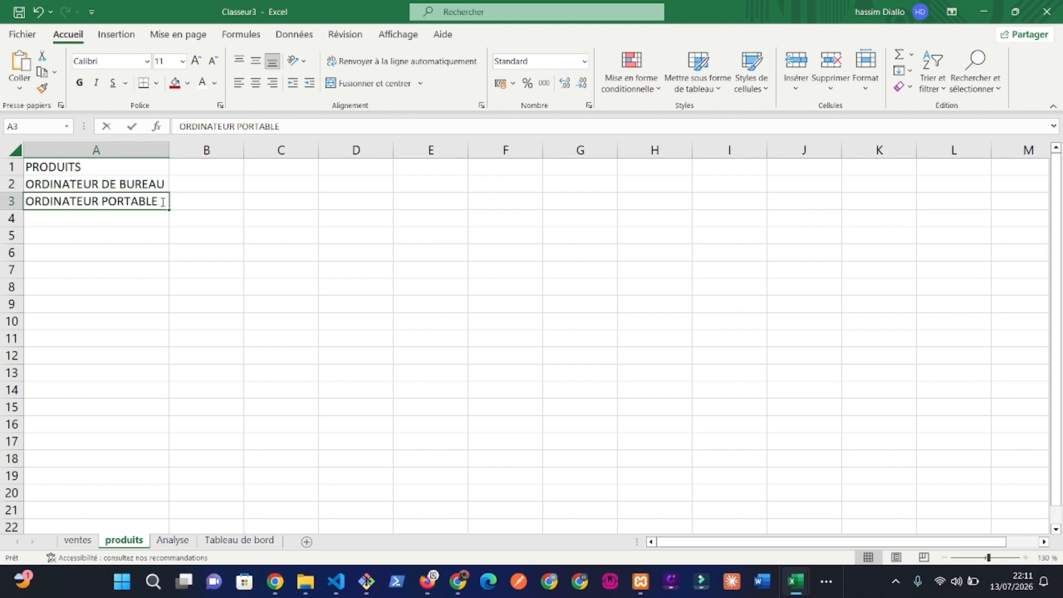
{"action": "key", "text": "Return"}
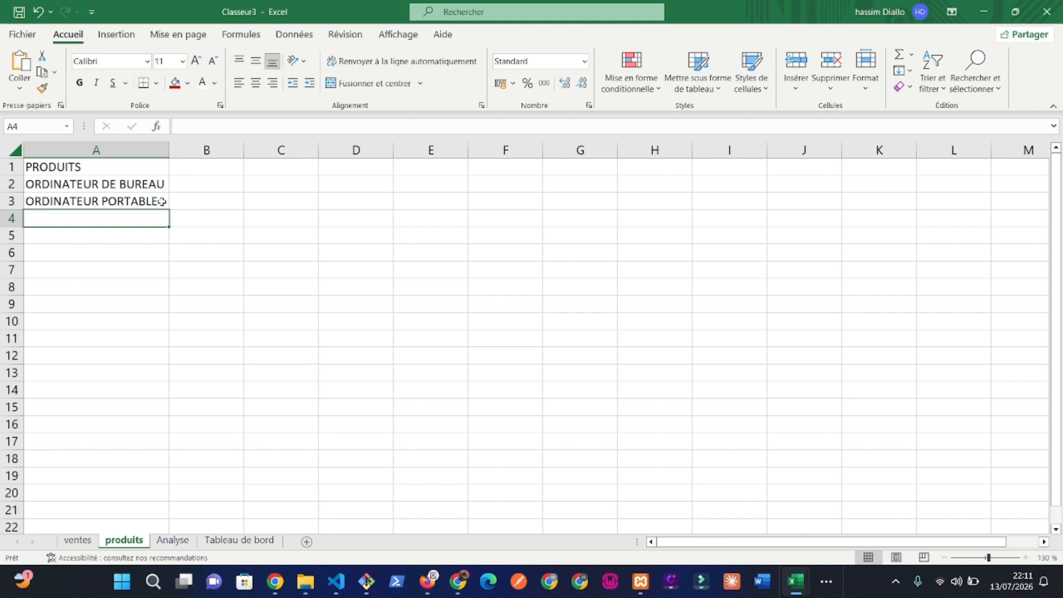
Step: Add the product UNITE CENTRAL in cell A4 of the product list
{"action": "type", "text": "UNITE"}
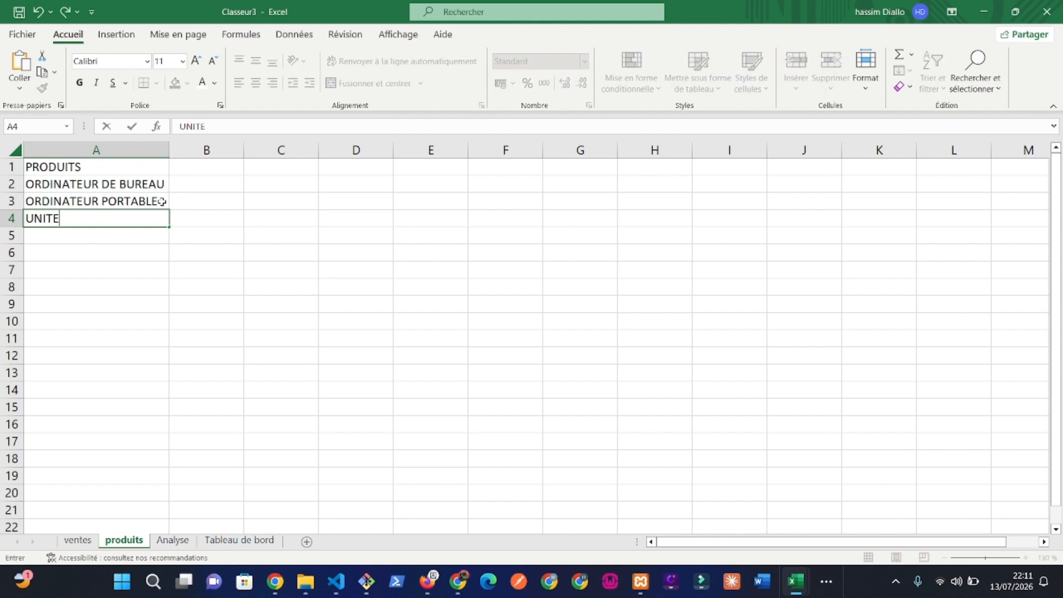
{"action": "type", "text": " CENTRAL"}
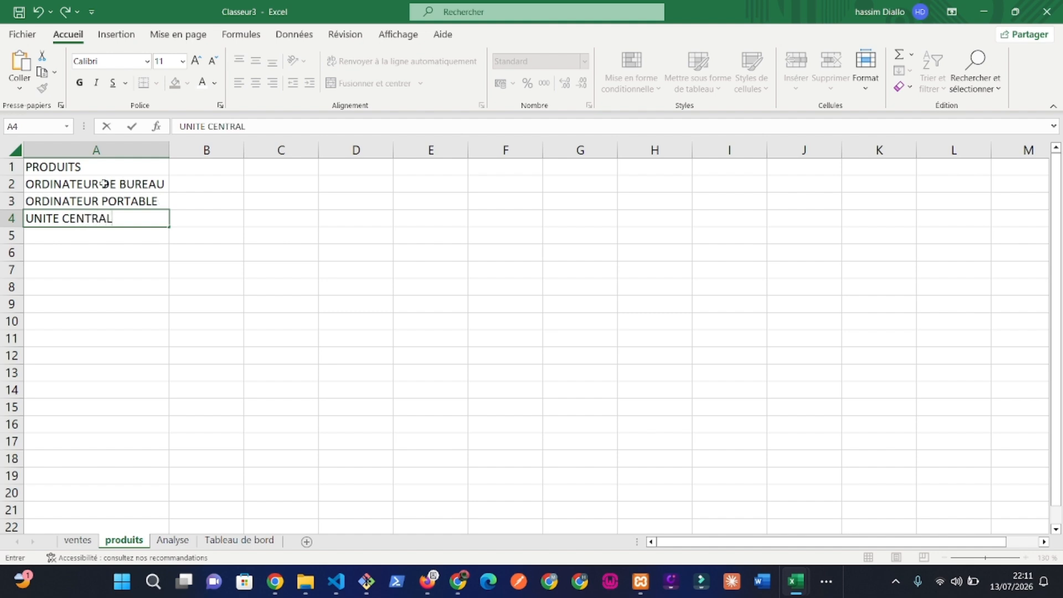
{"action": "left_click_drag", "start_coordinate": [105, 183], "coordinate": [110, 218]}
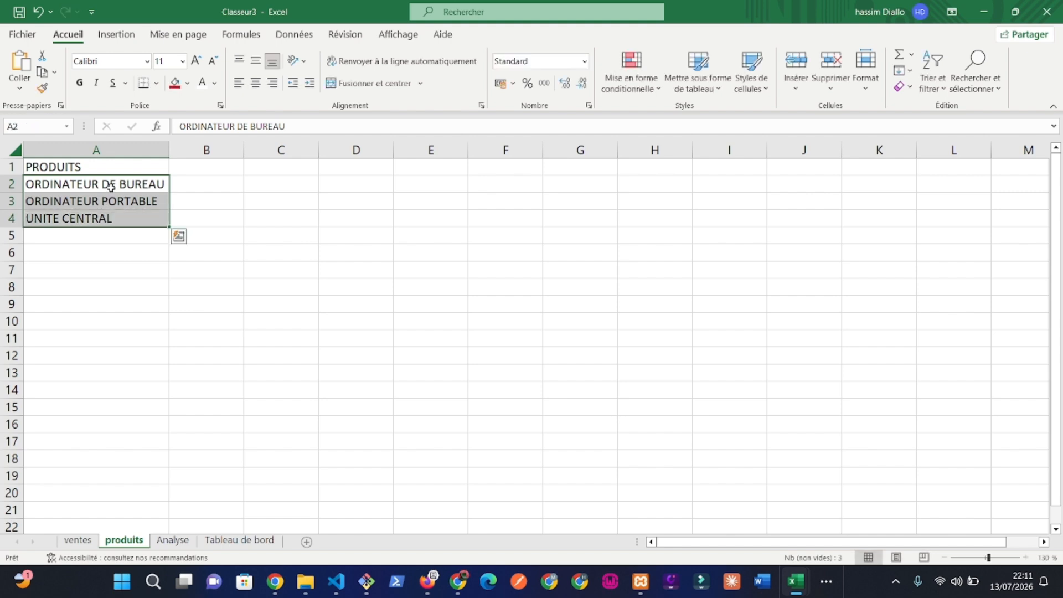
{"action": "left_click", "coordinate": [132, 183]}
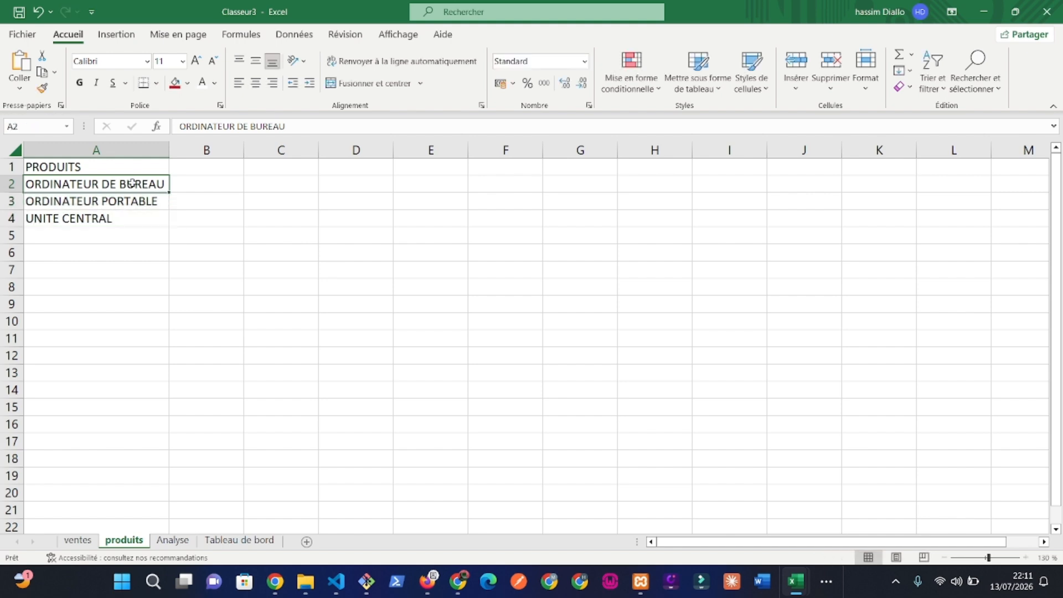
{"action": "left_click", "coordinate": [126, 221]}
{"action": "key", "text": "Down"}
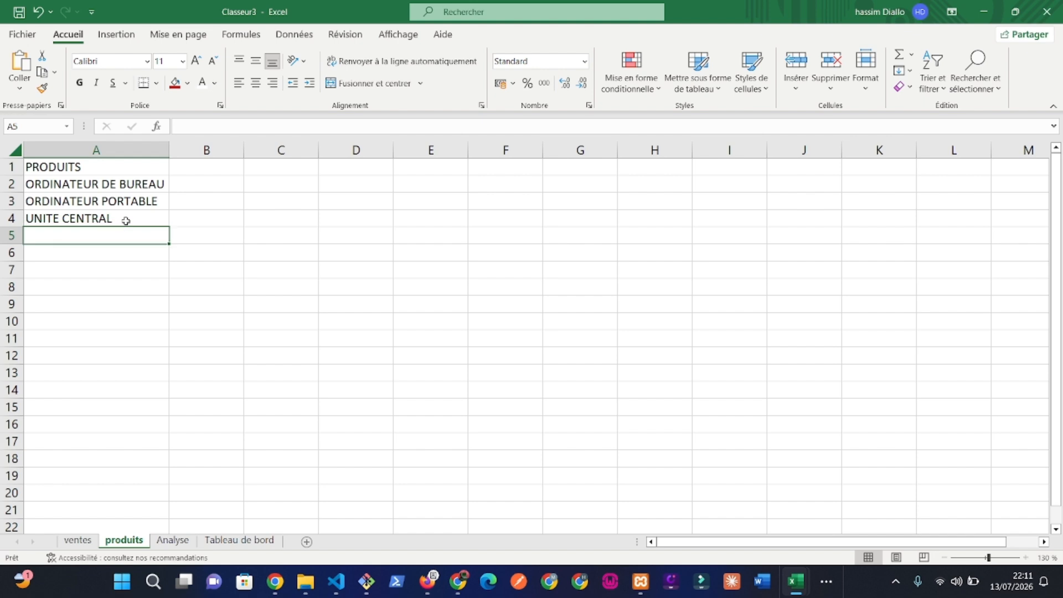
Step: Add the products SOURIS in A5 and CLAVIER in A6 of the product list
{"action": "type", "text": "SOU"}
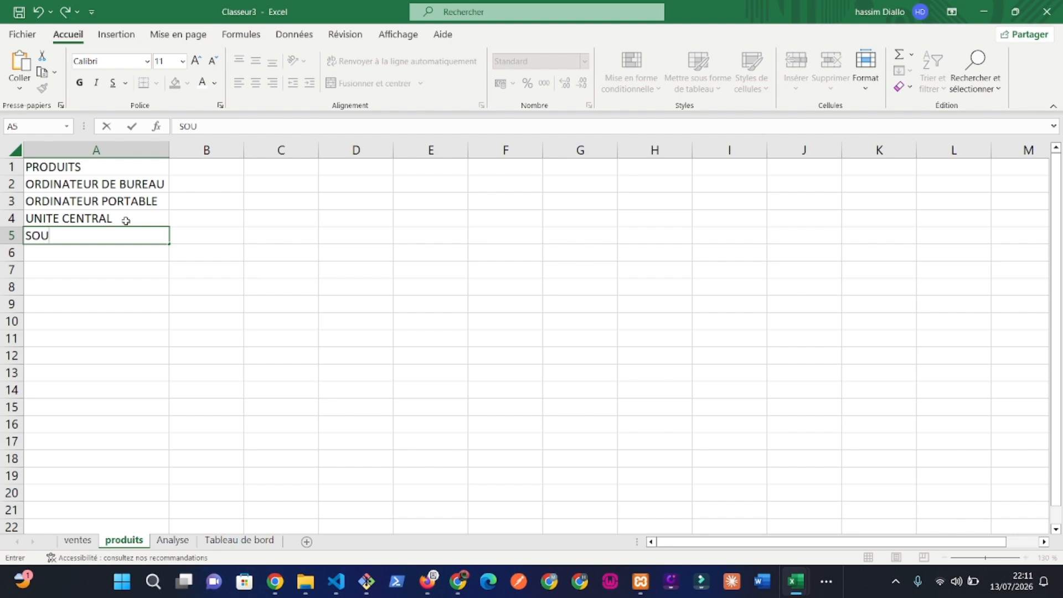
{"action": "type", "text": "RIS"}
{"action": "key", "text": "Return"}
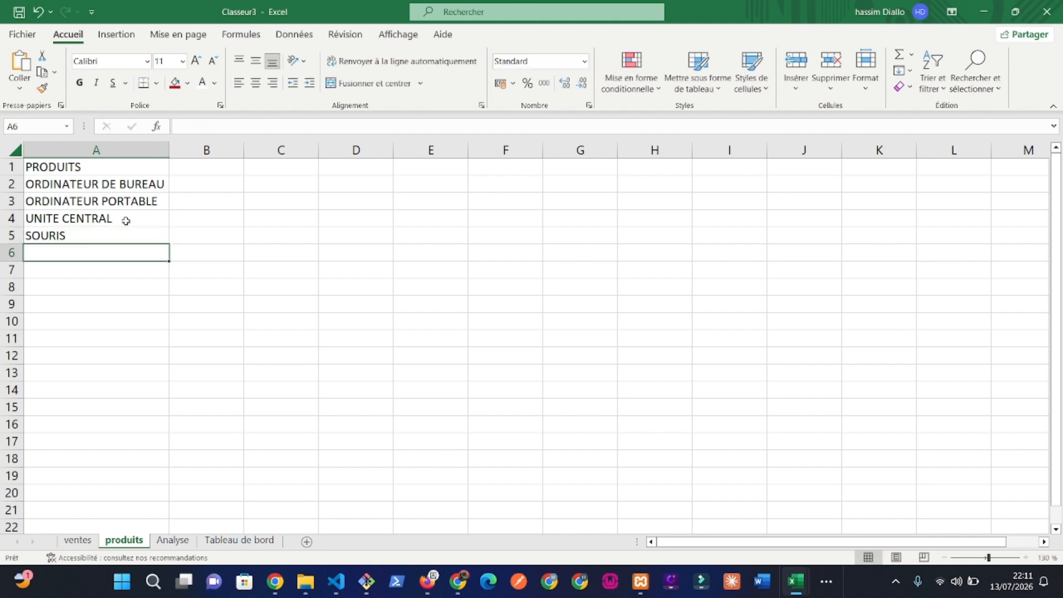
{"action": "type", "text": "J"}
{"action": "key", "text": "BackSpace"}
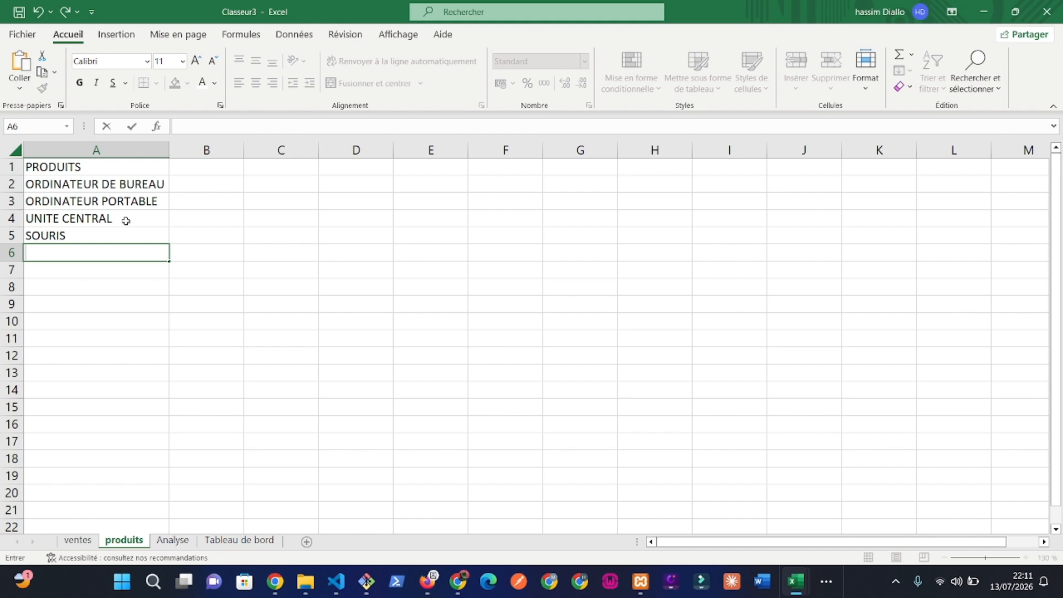
{"action": "type", "text": "CLAVIER"}
{"action": "key", "text": "Return"}
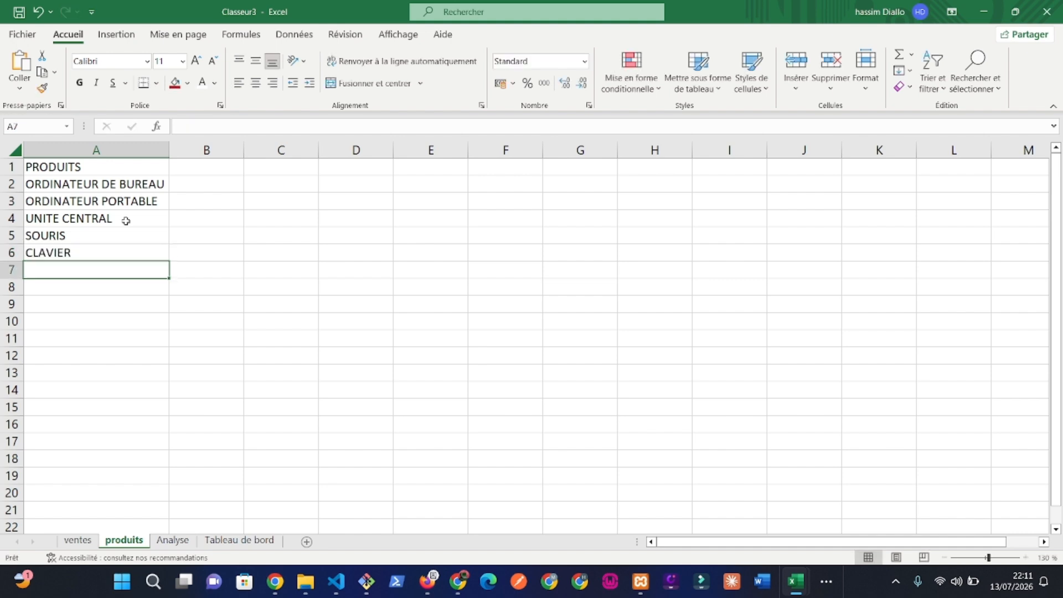
Step: Add the products ECRAN in A7 and MODEM in A8 of the product list
{"action": "type", "text": "ECR"}
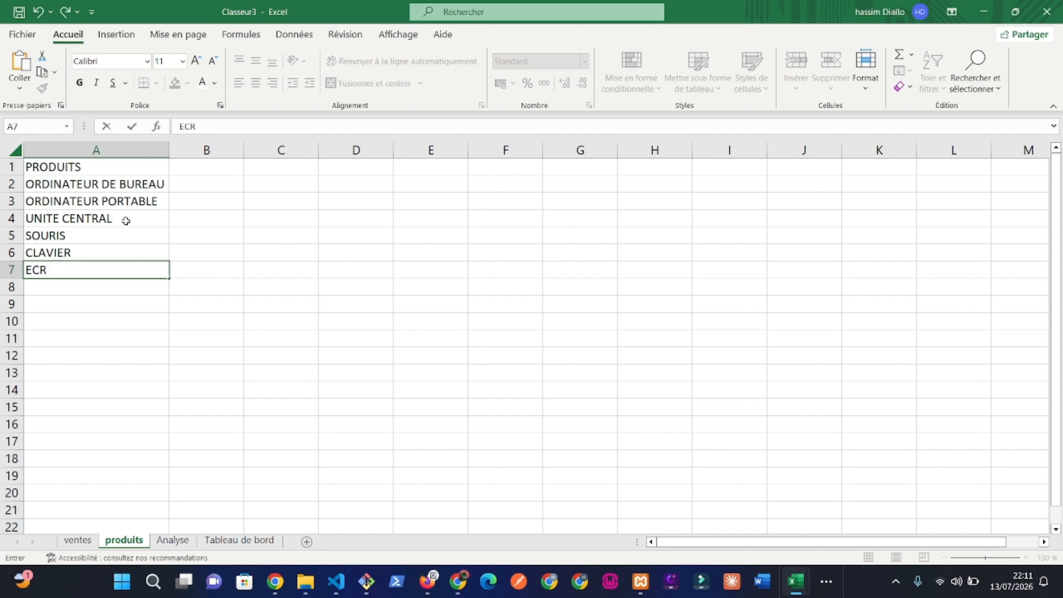
{"action": "type", "text": "AN"}
{"action": "key", "text": "Return"}
{"action": "type", "text": "MODEM"}
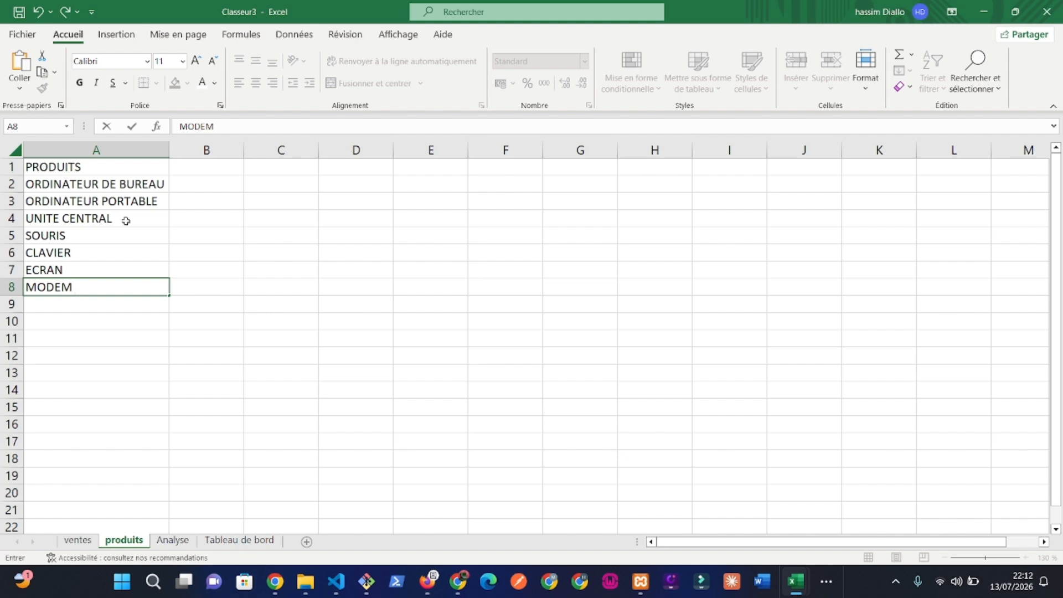
{"action": "key", "text": "Return"}
{"action": "type", "text": "CIS"}
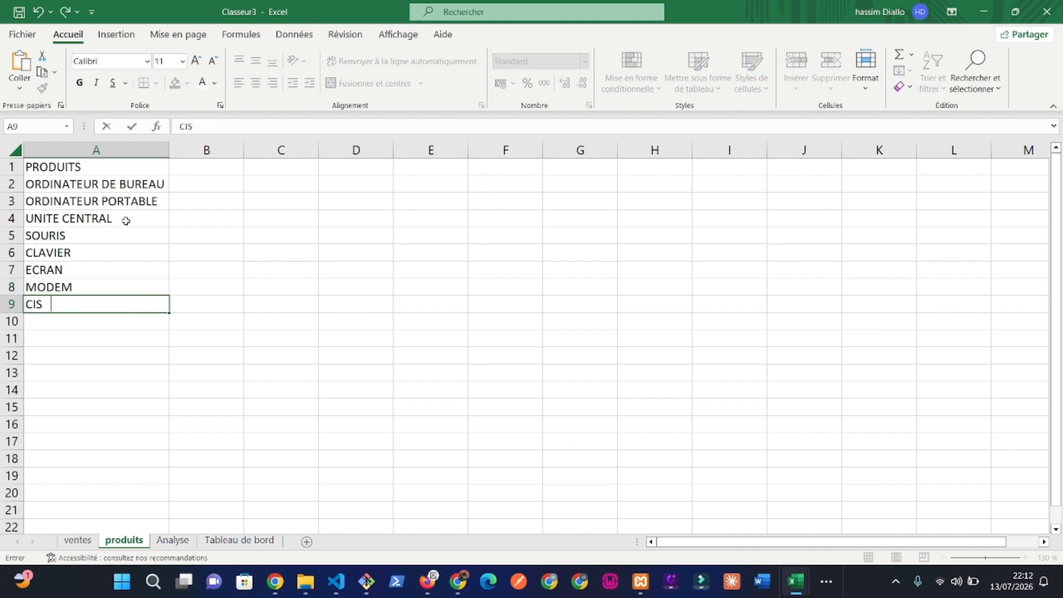
{"action": "key", "text": "BackSpace"}
{"action": "type", "text": "QUE"}
{"action": "key", "text": "BackSpace"}
{"action": "key", "text": "BackSpace"}
{"action": "key", "text": "BackSpace"}
{"action": "key", "text": "BackSpace"}
{"action": "key", "text": "BackSpace"}
{"action": "key", "text": "BackSpace"}
Step: Add the products DISQUE DUR in A9 and CLE USB in A10 of the product list
{"action": "type", "text": "DISQUE DUR"}
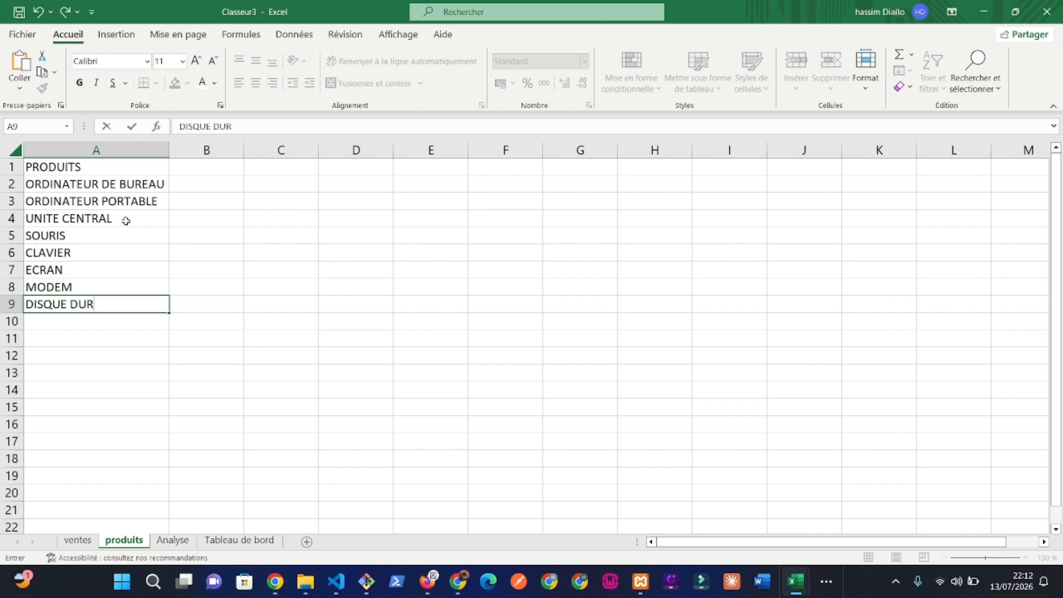
{"action": "key", "text": "Return"}
{"action": "type", "text": "CL"}
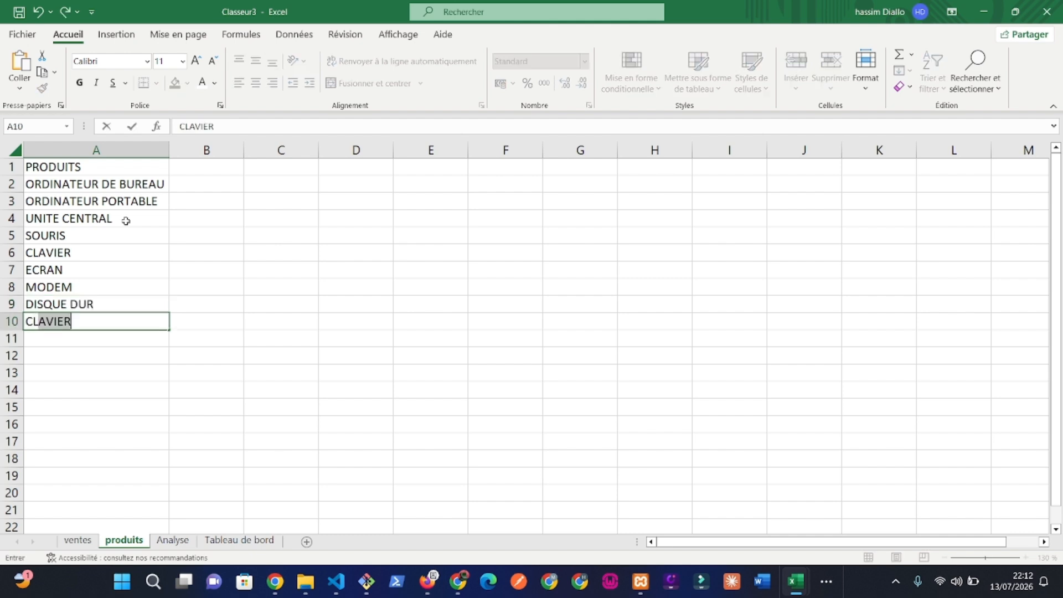
{"action": "type", "text": "E USB"}
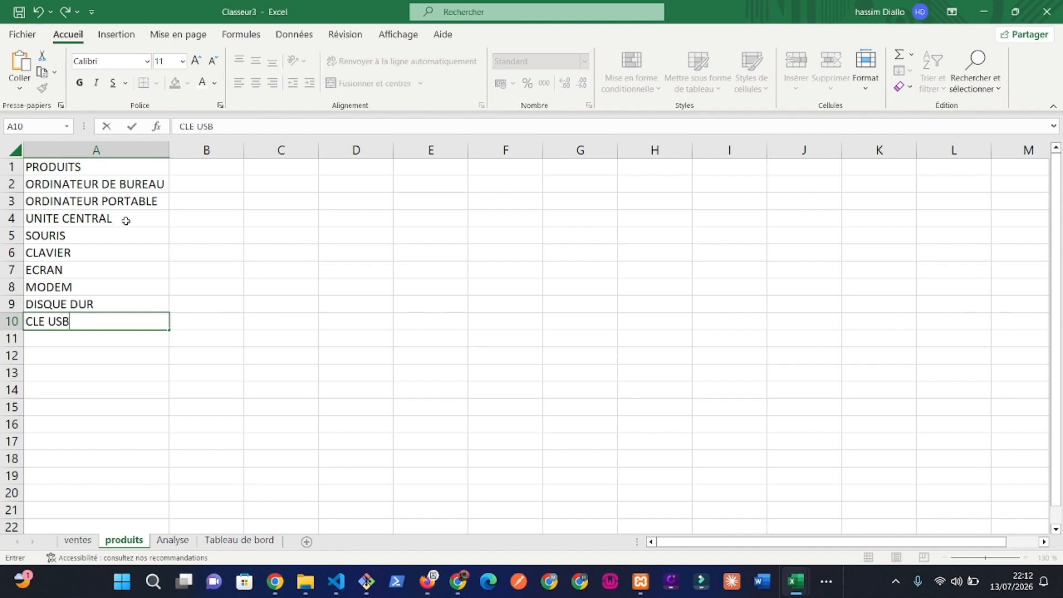
{"action": "left_click", "coordinate": [102, 340]}
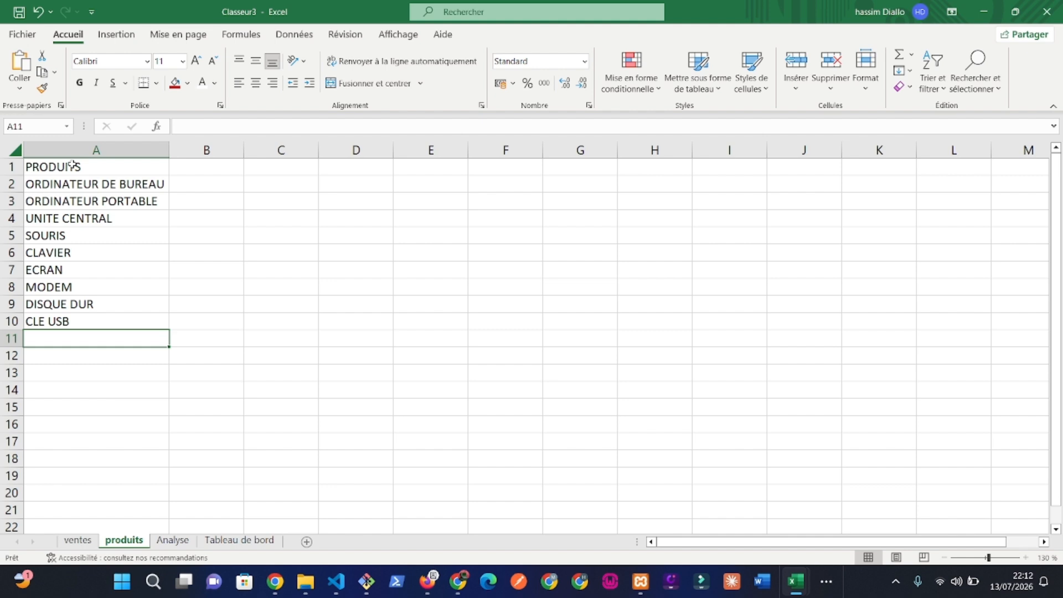
Step: Apply outline and inside borders to the product list in A1:A10
{"action": "left_click_drag", "start_coordinate": [72, 165], "coordinate": [121, 320]}
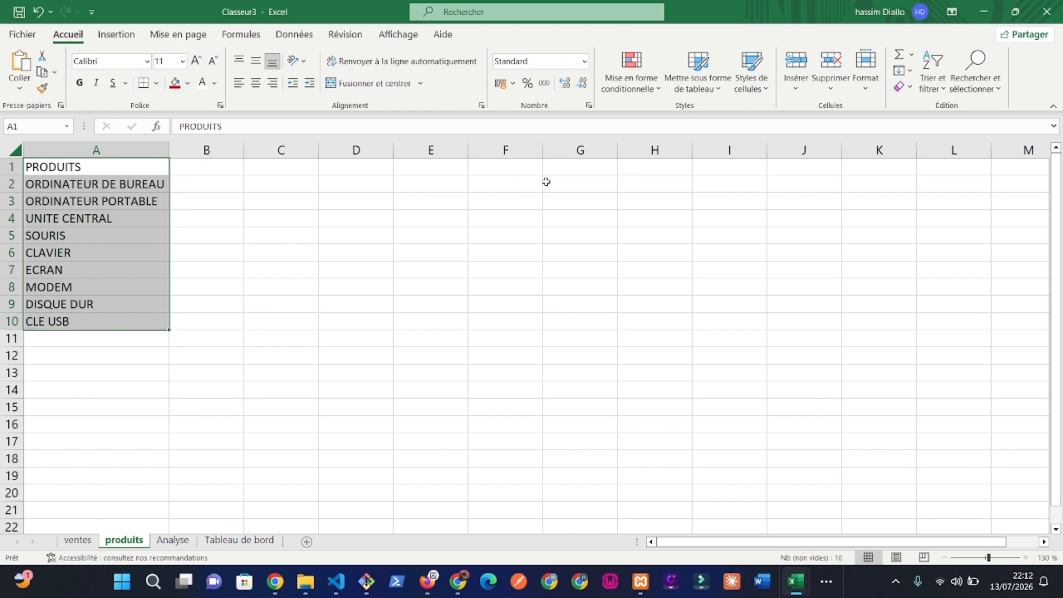
{"action": "left_click", "coordinate": [867, 89]}
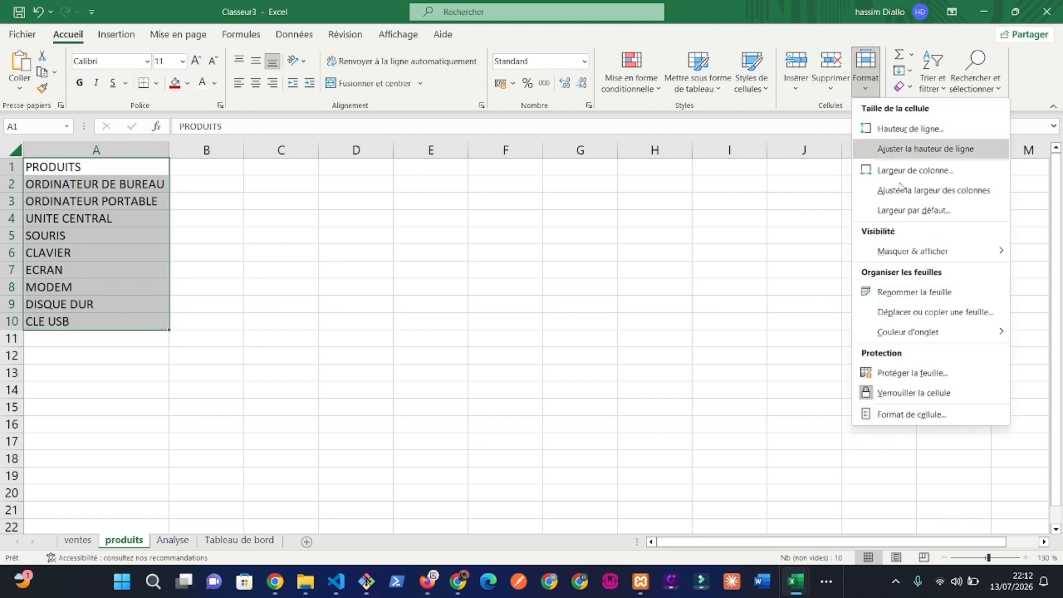
{"action": "left_click", "coordinate": [912, 414]}
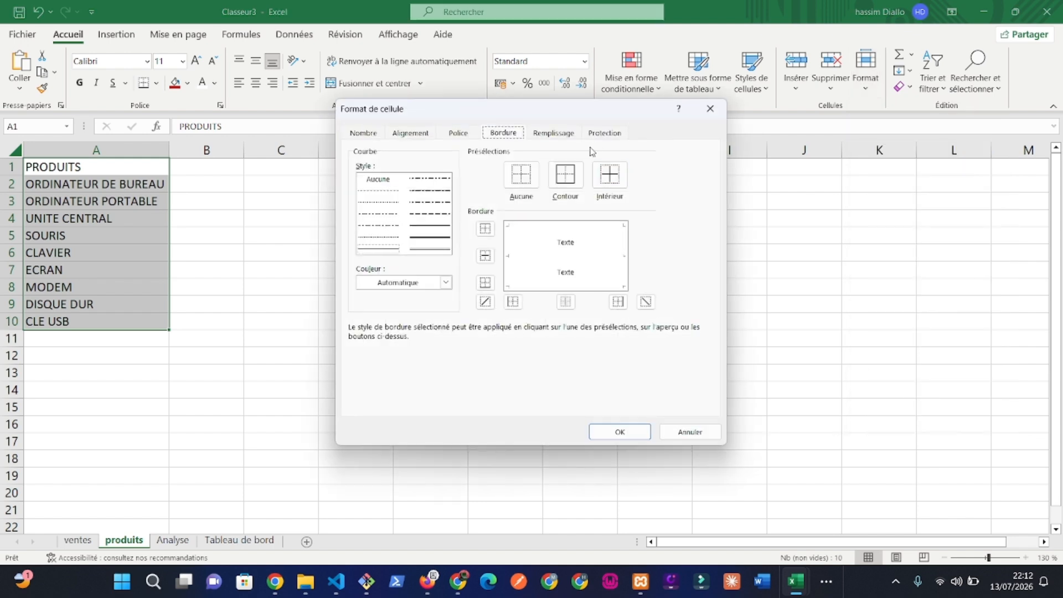
{"action": "left_click", "coordinate": [567, 176]}
{"action": "left_click", "coordinate": [620, 179]}
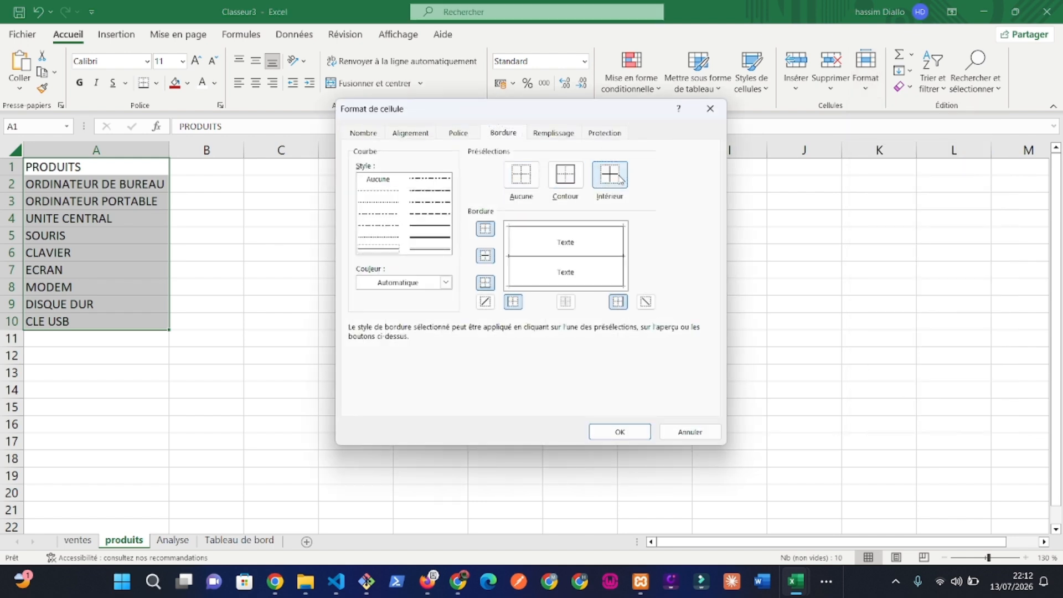
{"action": "left_click", "coordinate": [622, 433]}
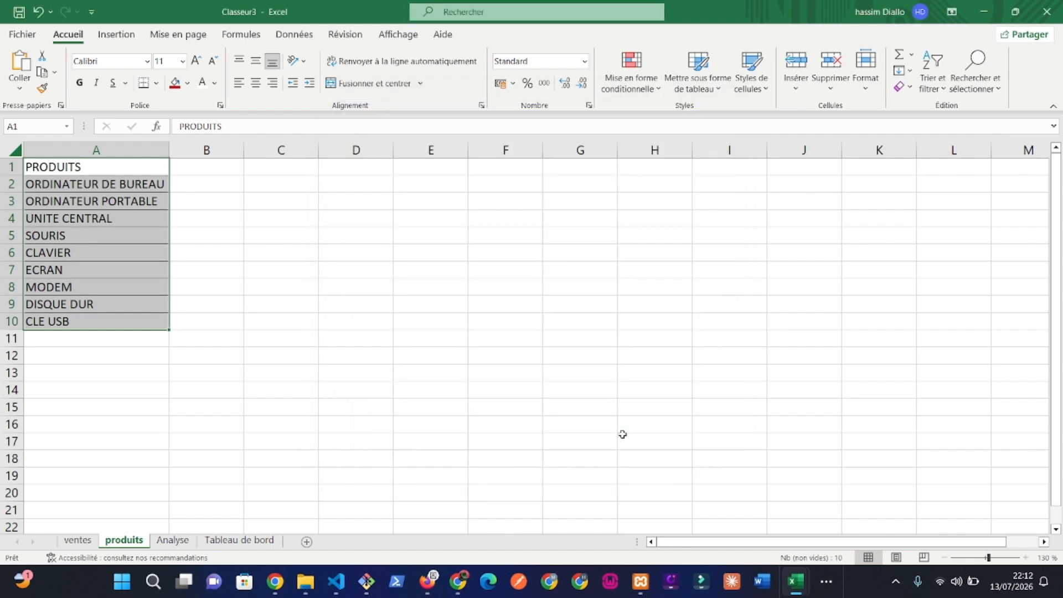
{"action": "left_click", "coordinate": [137, 388]}
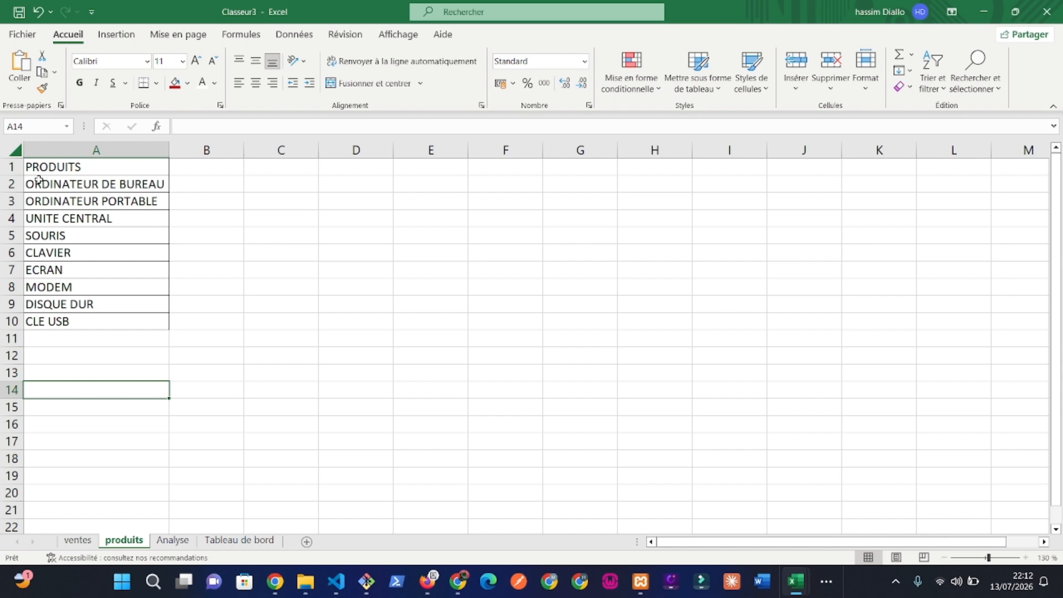
Step: Start an expense list with the heading DEPENSES in E1 and the entry LOYER in E2
{"action": "left_click", "coordinate": [426, 170]}
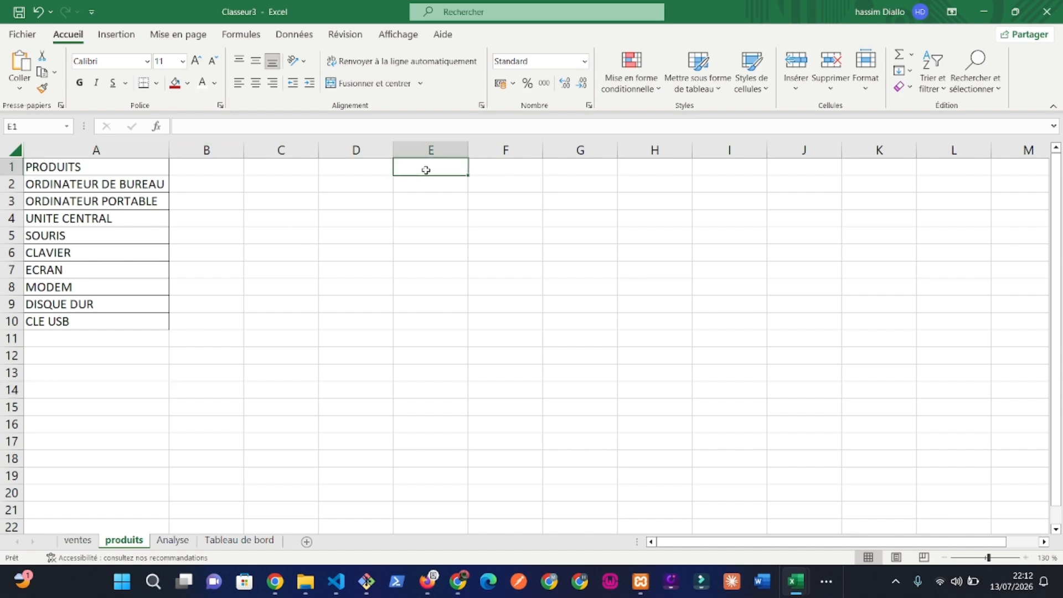
{"action": "type", "text": "DEPEN"}
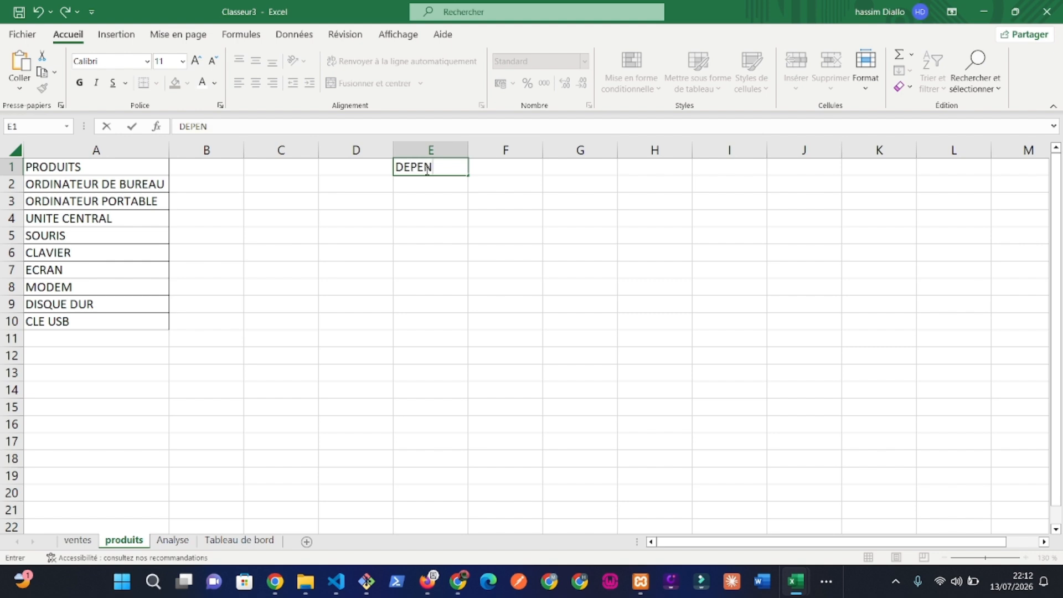
{"action": "type", "text": "SES"}
{"action": "key", "text": "Return"}
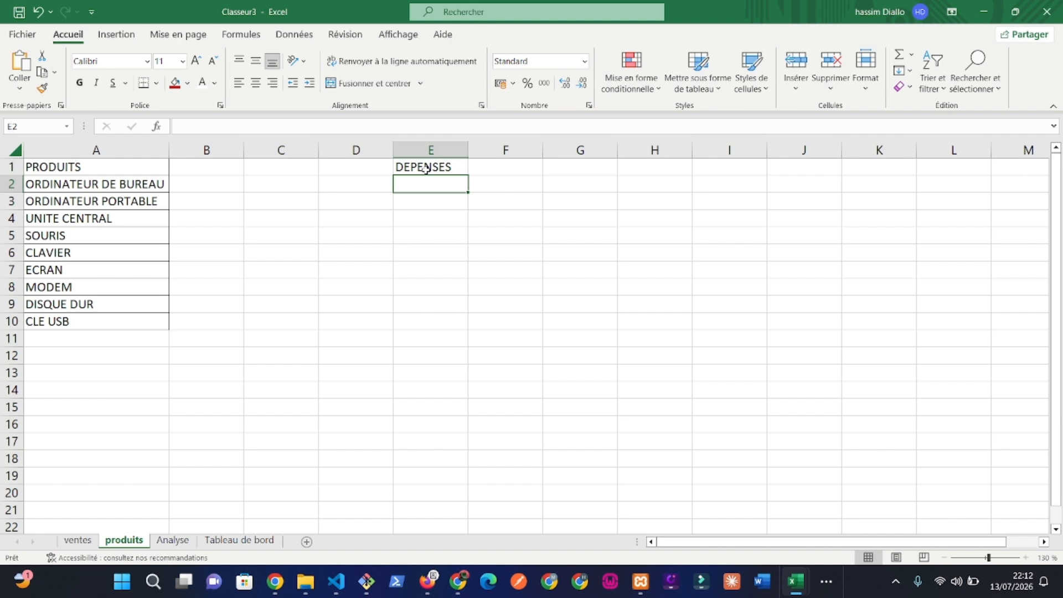
{"action": "type", "text": "LOYER"}
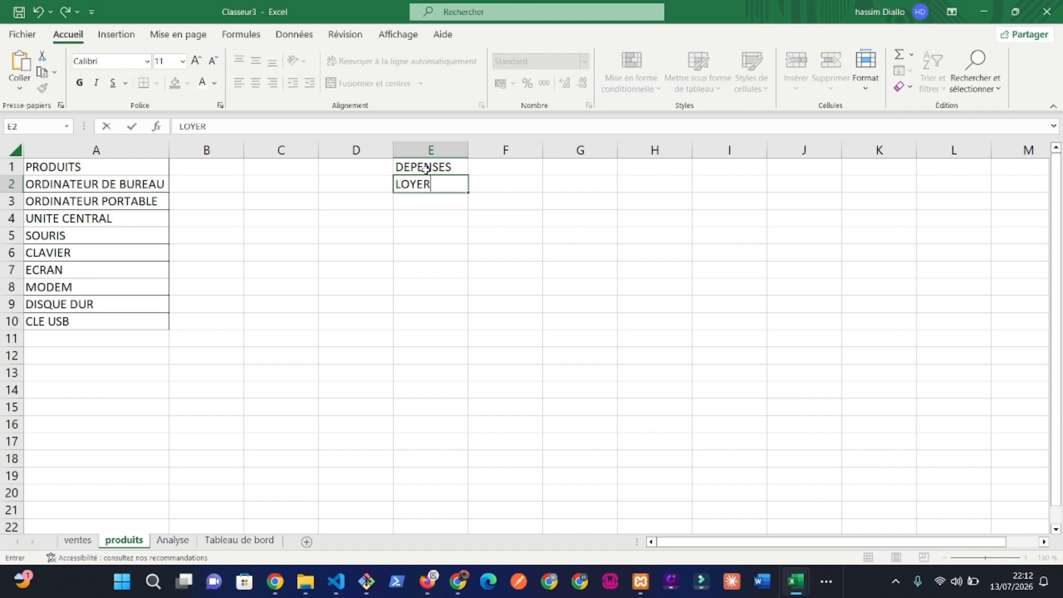
{"action": "key", "text": "Return"}
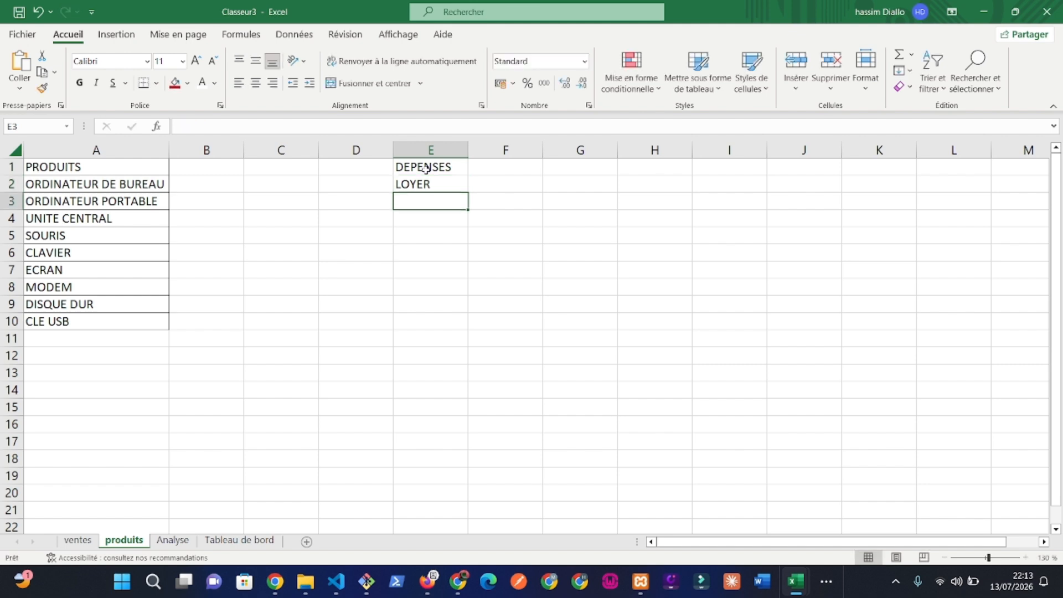
Step: Add the expenses ELECTRICITE in E3 and EAU in E4
{"action": "type", "text": "ELEC"}
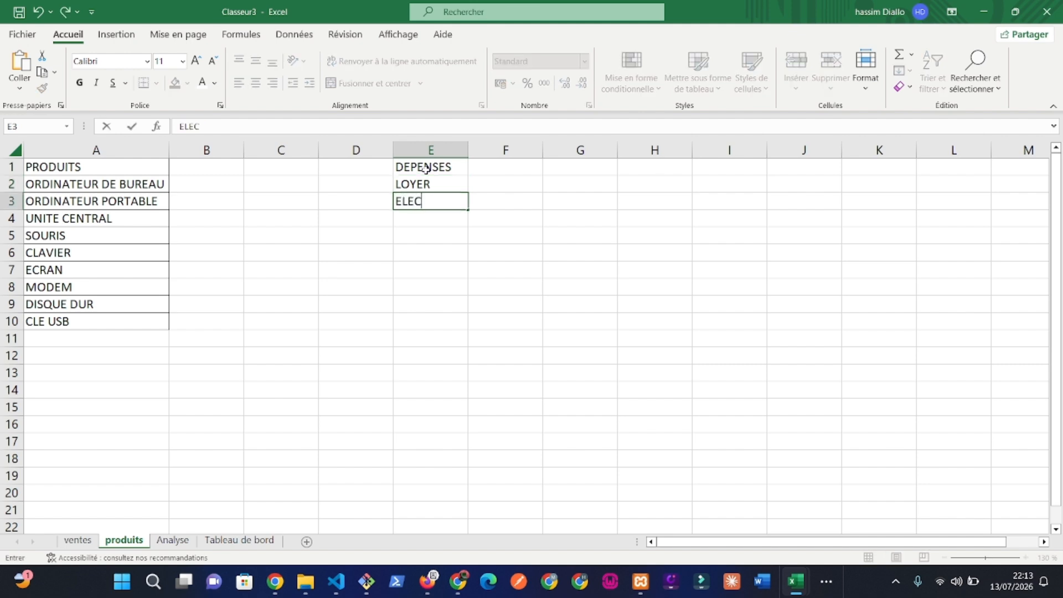
{"action": "type", "text": "TRICITE"}
{"action": "key", "text": "Return"}
{"action": "type", "text": "E"}
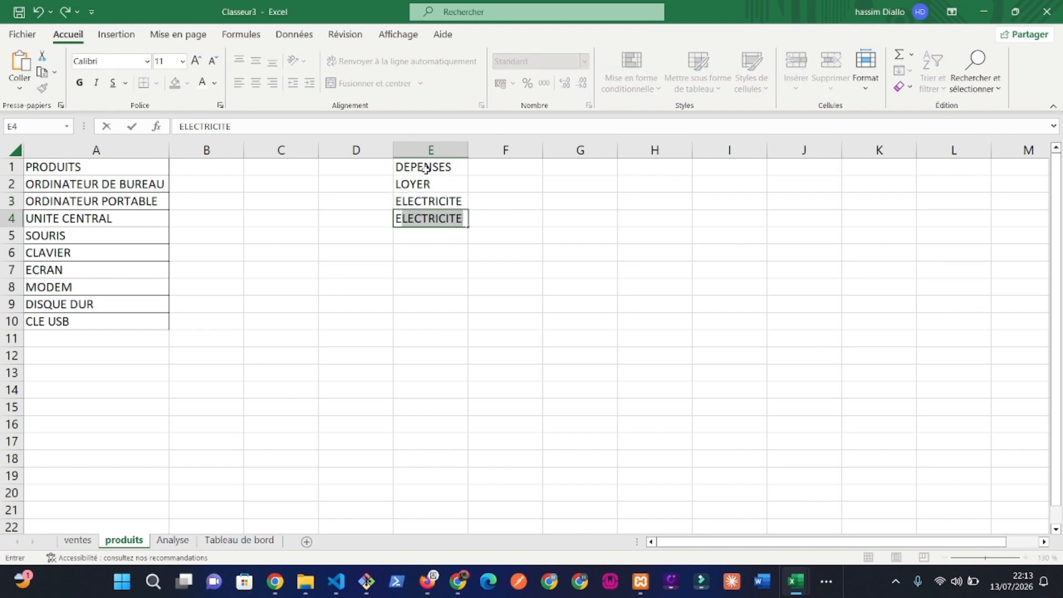
{"action": "type", "text": "AU"}
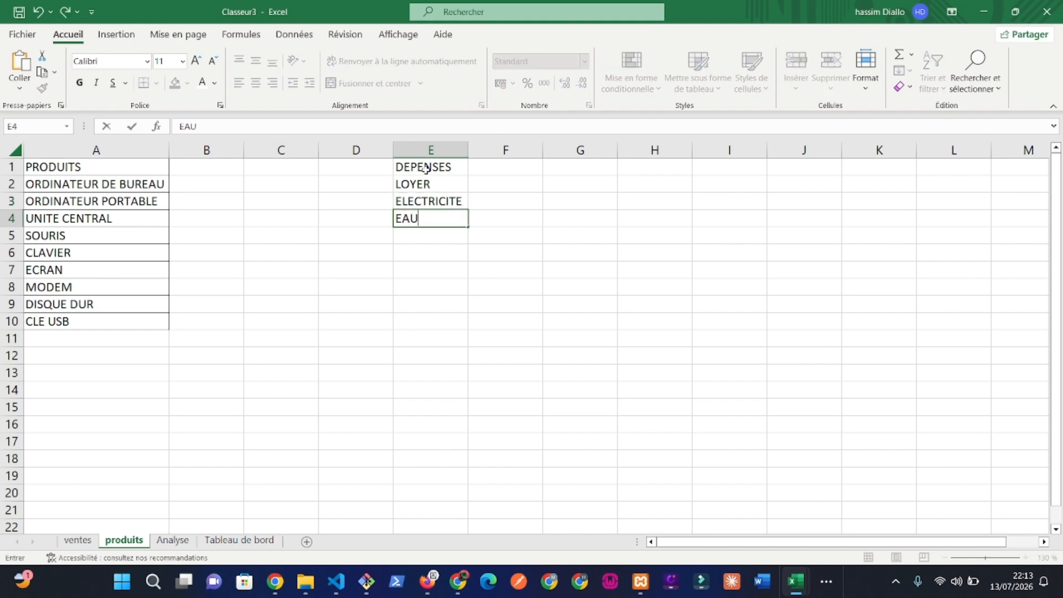
{"action": "key", "text": "Return"}
Step: Add the expenses ALIMENTATION in E5 and CONNEXION INTERNET in E6
{"action": "type", "text": "AL"}
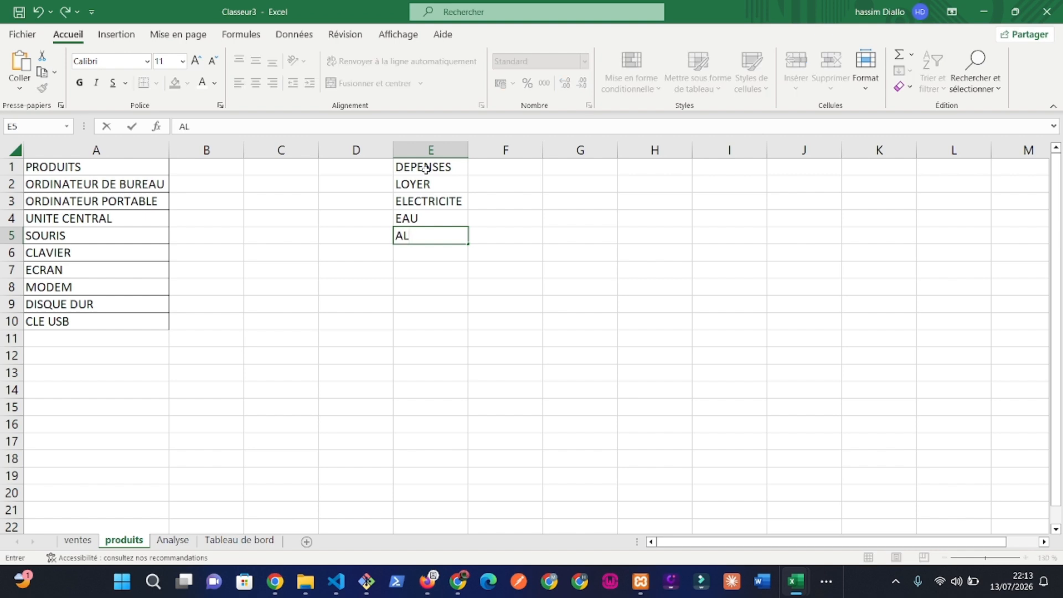
{"action": "type", "text": "IMENTA"}
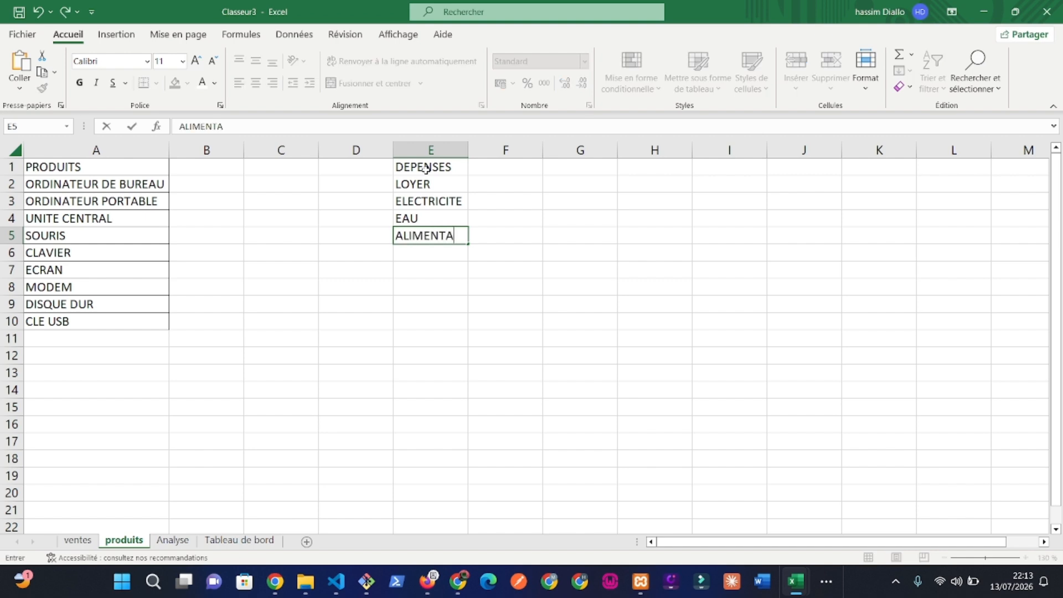
{"action": "type", "text": "TION"}
{"action": "key", "text": "Return"}
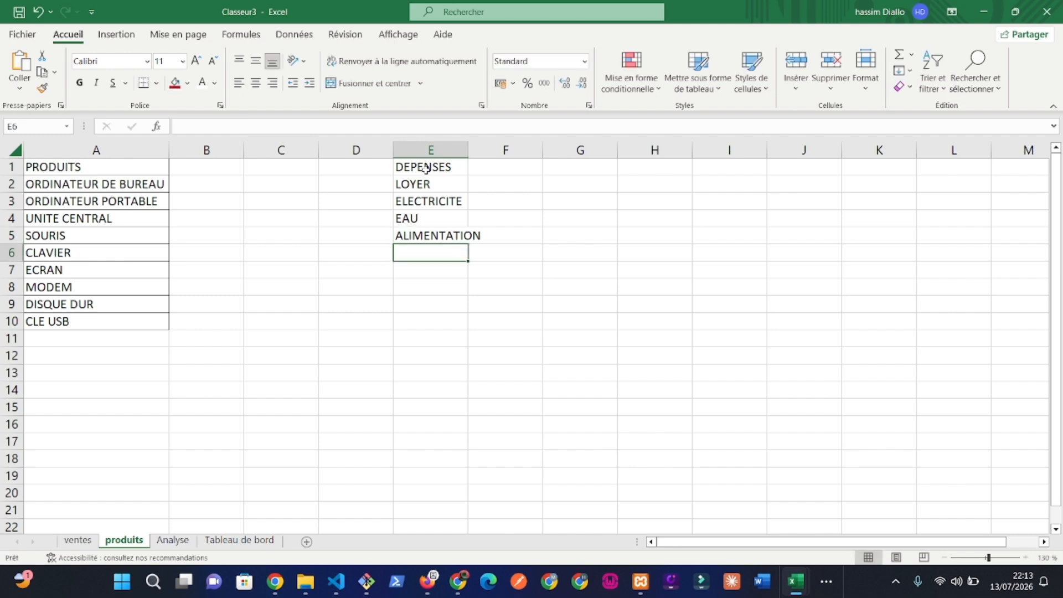
{"action": "type", "text": "CONN"}
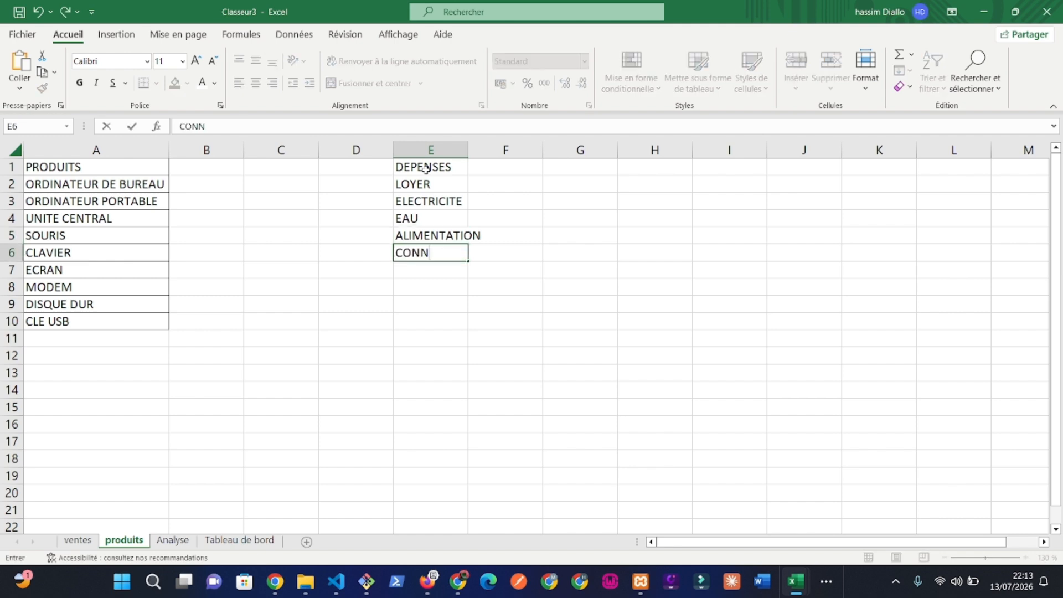
{"action": "type", "text": "EXION INTER"}
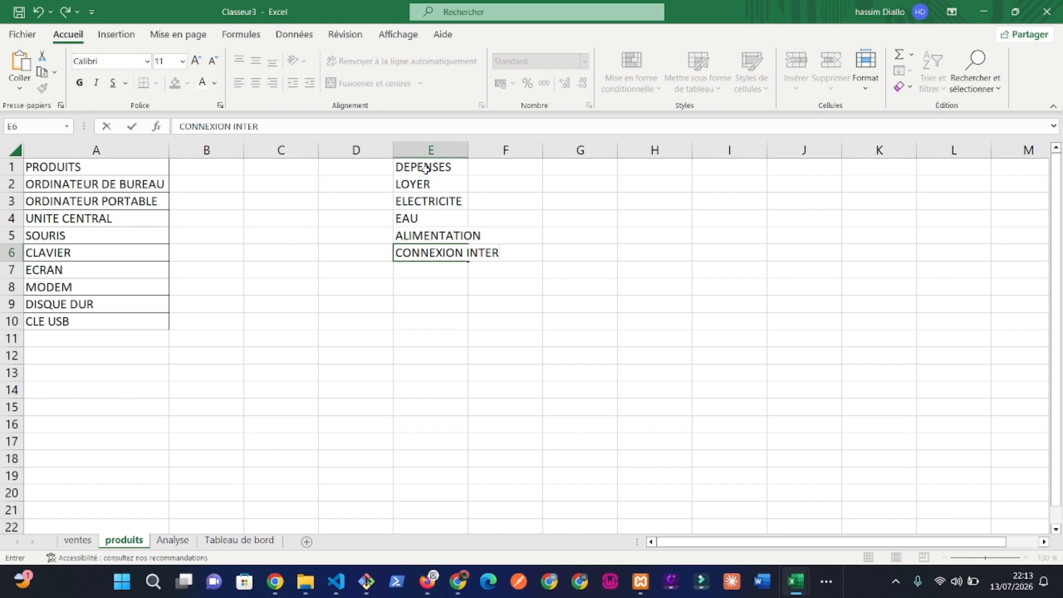
{"action": "type", "text": "NET"}
{"action": "key", "text": "Return"}
Step: Add the expenses CREDIT TELEPHONIQUE in E7 and IMPÔTS in E8
{"action": "type", "text": "CREDIT"}
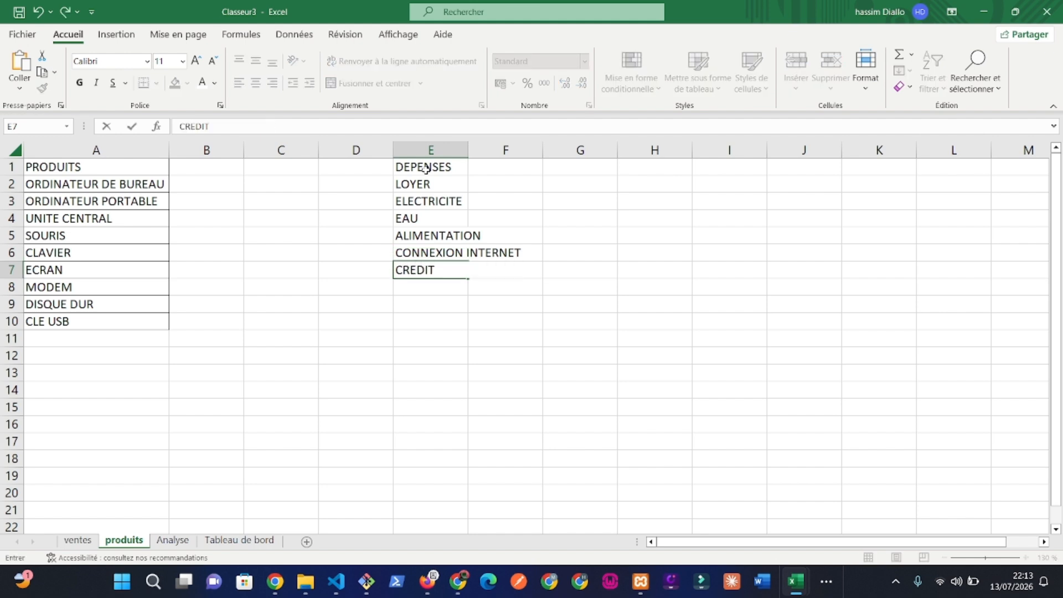
{"action": "type", "text": " TELEPHONIQUE"}
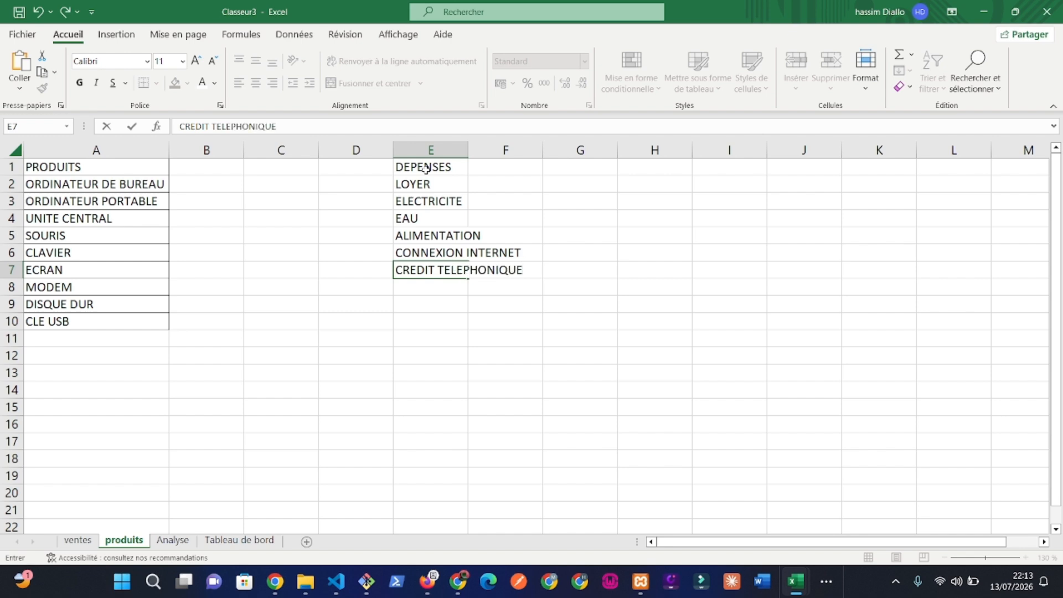
{"action": "key", "text": "Return"}
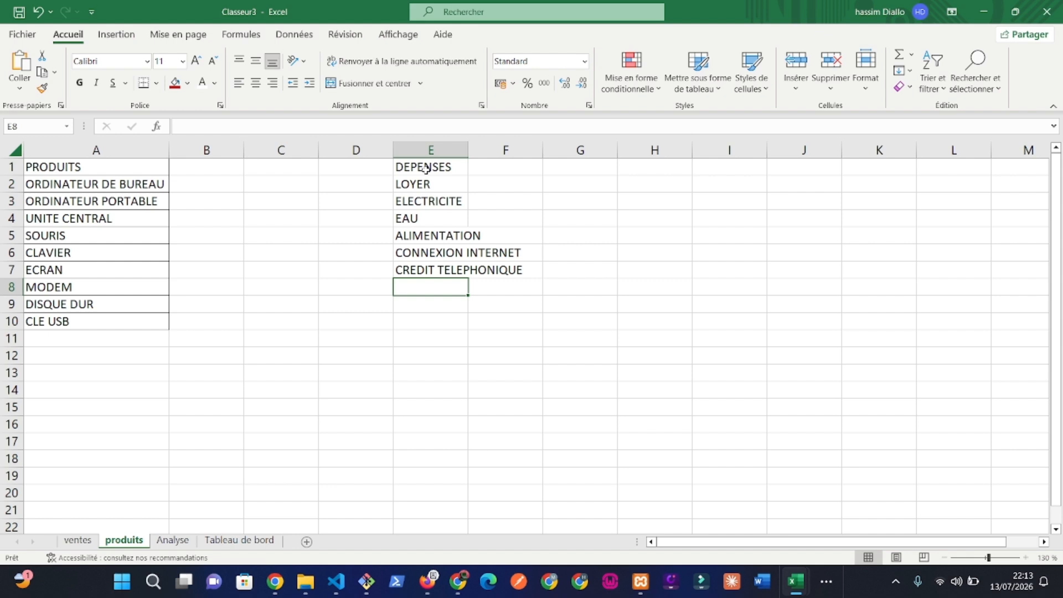
{"action": "type", "text": "IM"}
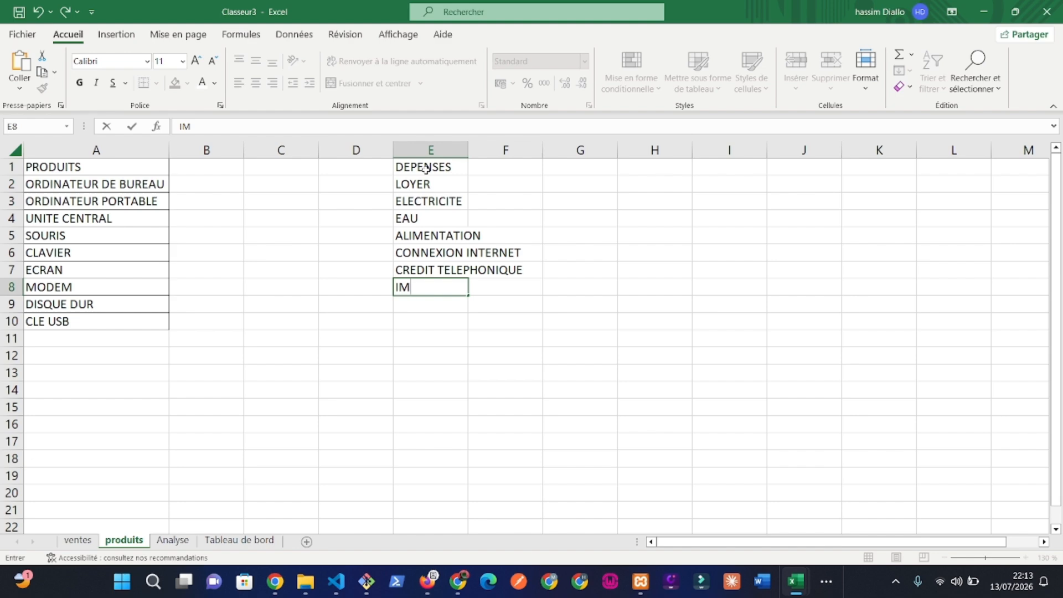
{"action": "type", "text": "PÔTS"}
{"action": "key", "text": "Return"}
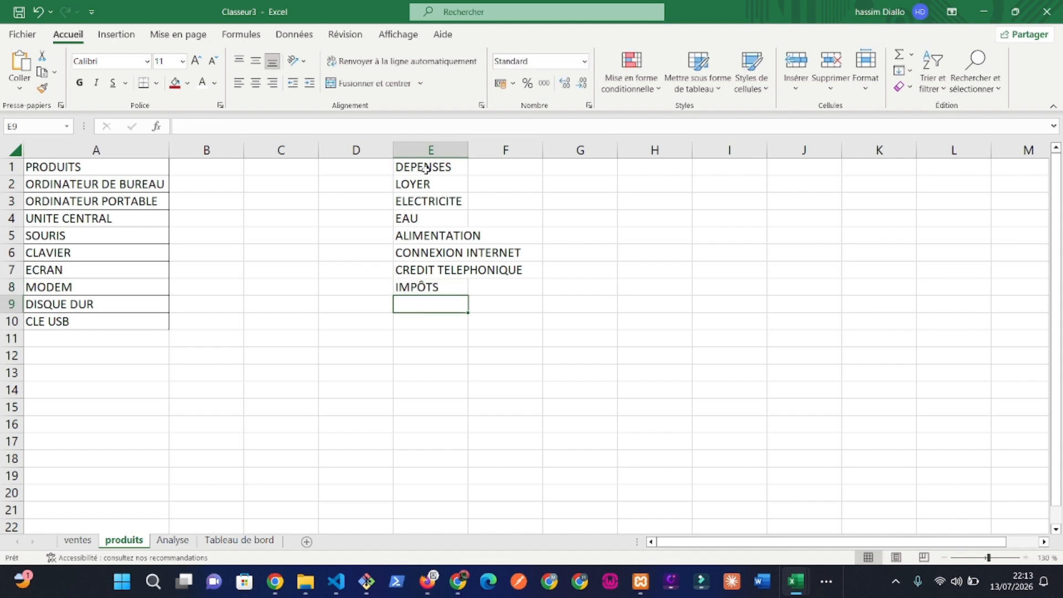
Step: Add the expense SALARIES in E9 and fit column E's width to its contents
{"action": "type", "text": "SA"}
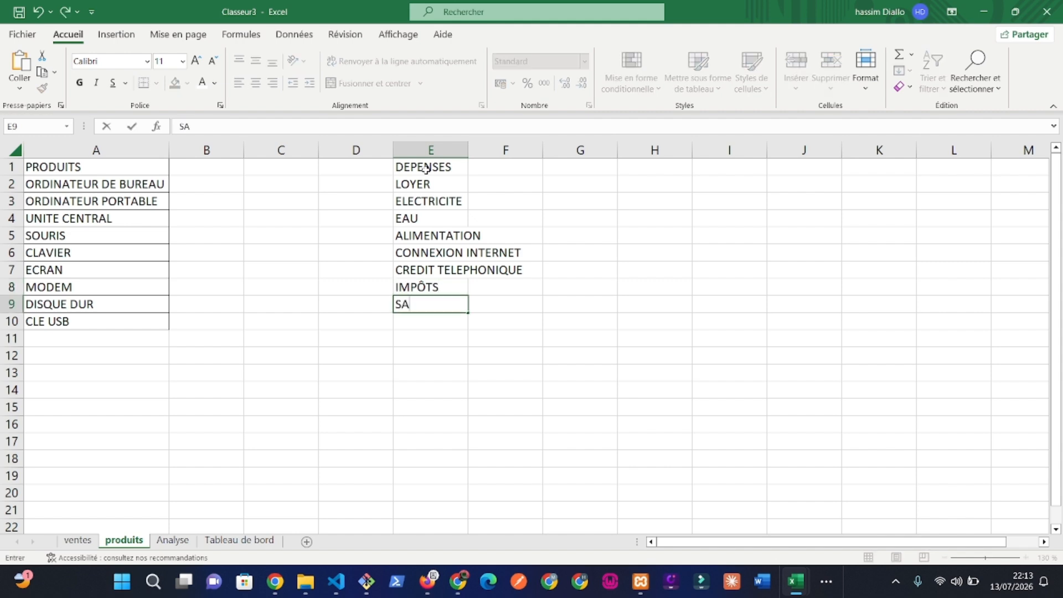
{"action": "type", "text": "LARIES"}
{"action": "left_click", "coordinate": [466, 147]}
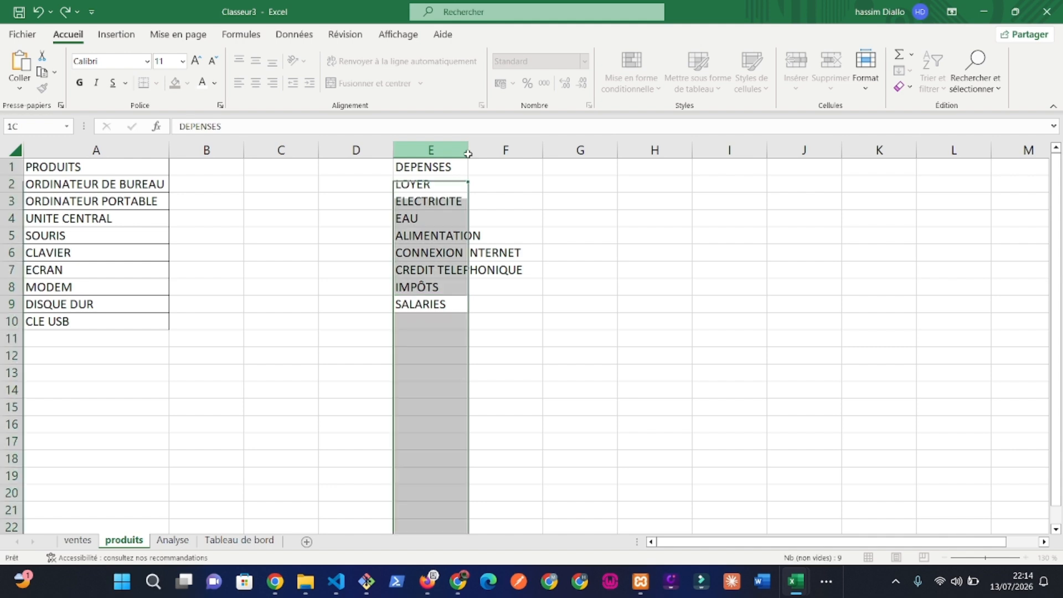
{"action": "double_click", "coordinate": [468, 148]}
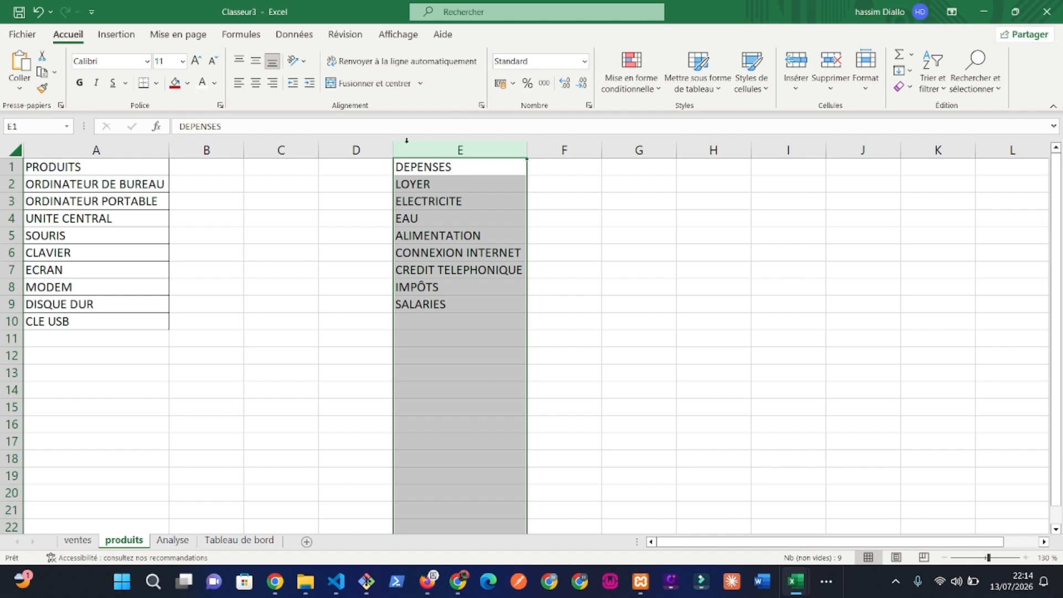
Step: Apply outline and inside borders to the expense list in E1:E9
{"action": "left_click", "coordinate": [480, 167]}
{"action": "left_click_drag", "start_coordinate": [480, 166], "coordinate": [466, 302]}
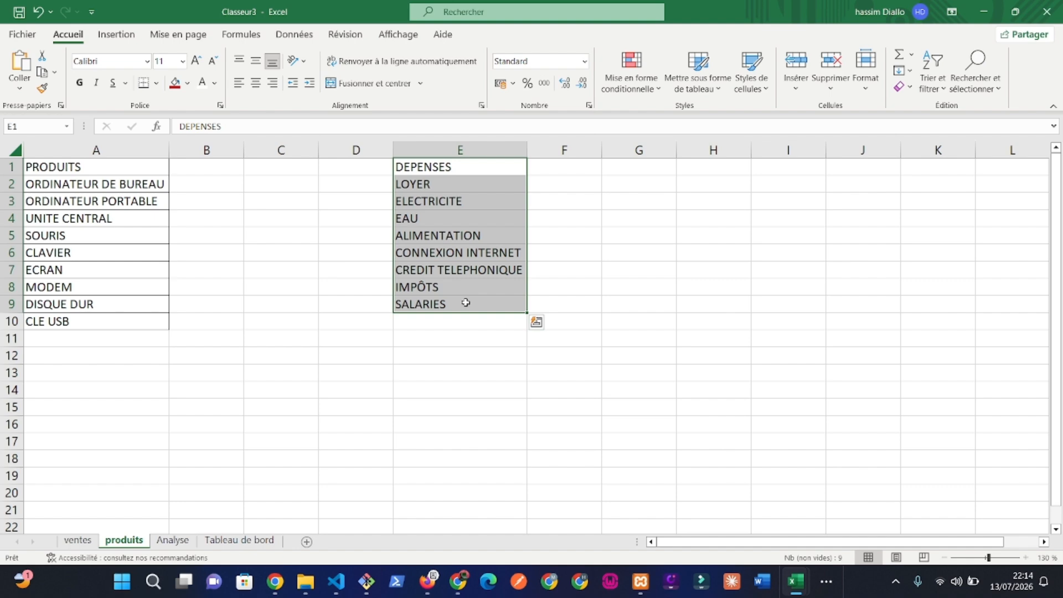
{"action": "left_click", "coordinate": [867, 91]}
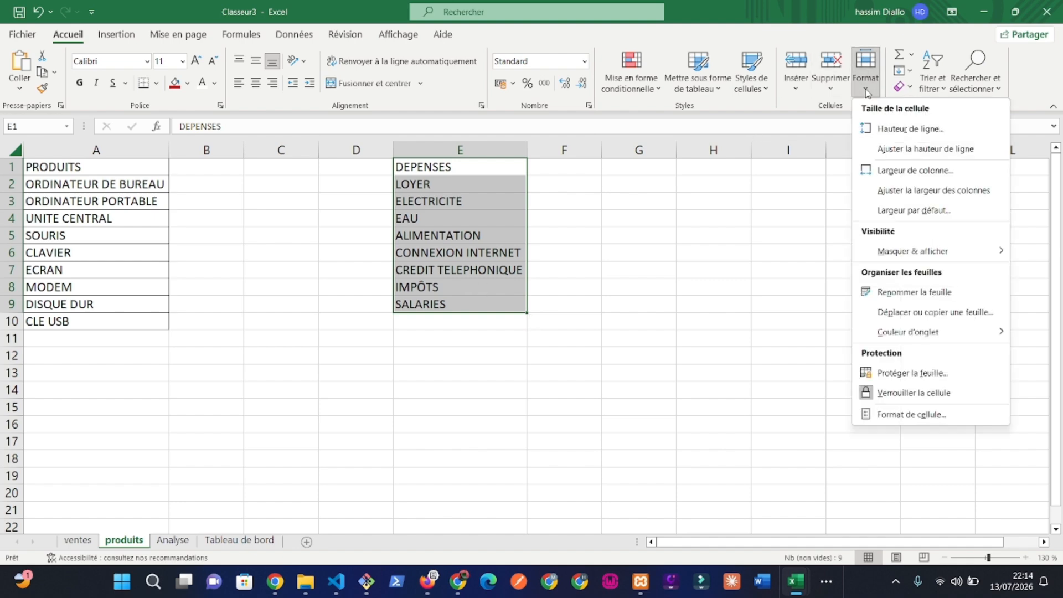
{"action": "left_click", "coordinate": [916, 413]}
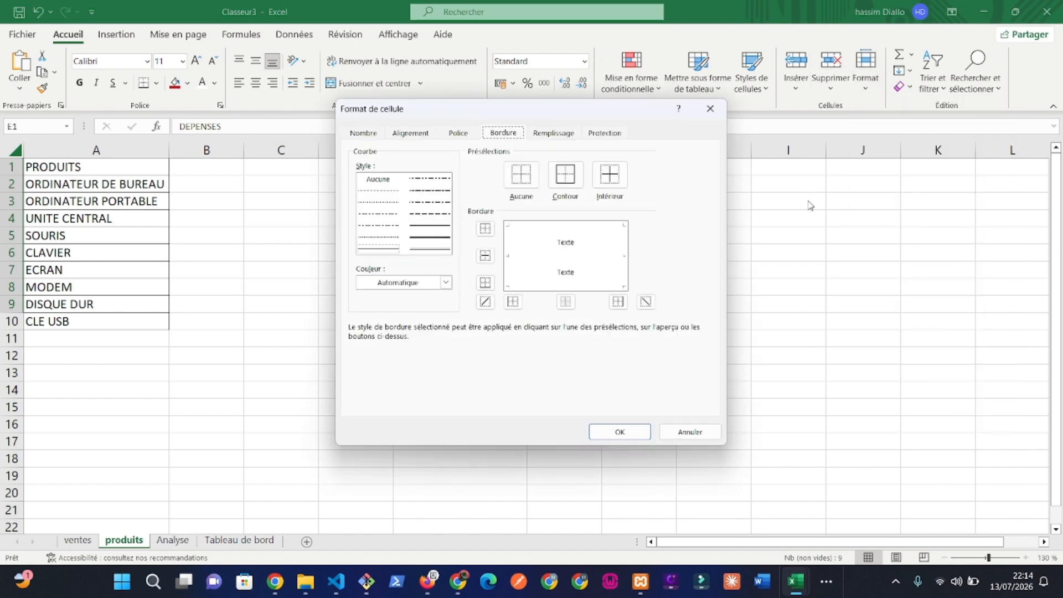
{"action": "left_click", "coordinate": [569, 185]}
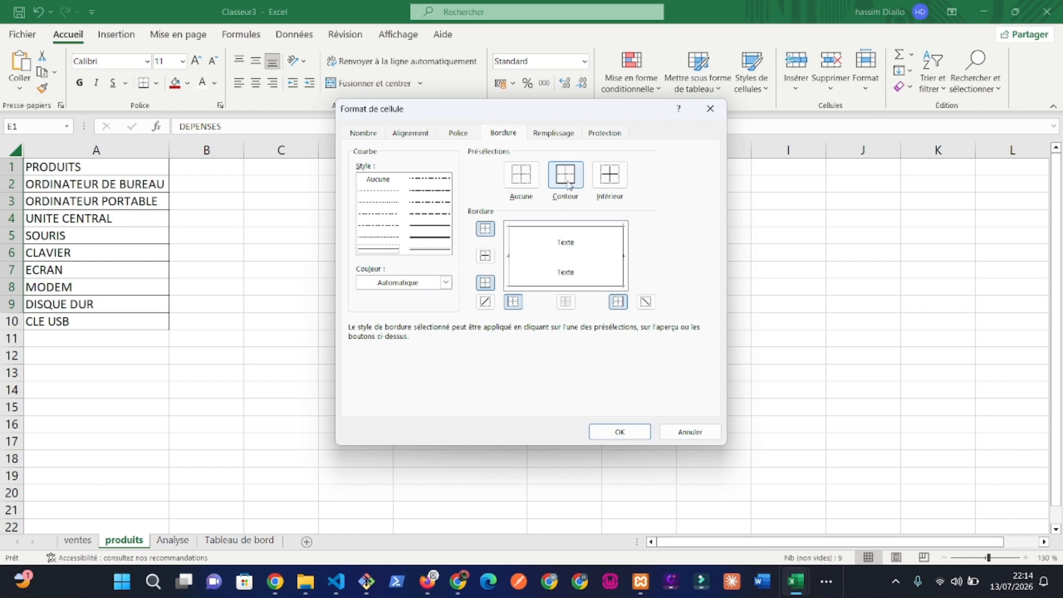
{"action": "left_click", "coordinate": [610, 176]}
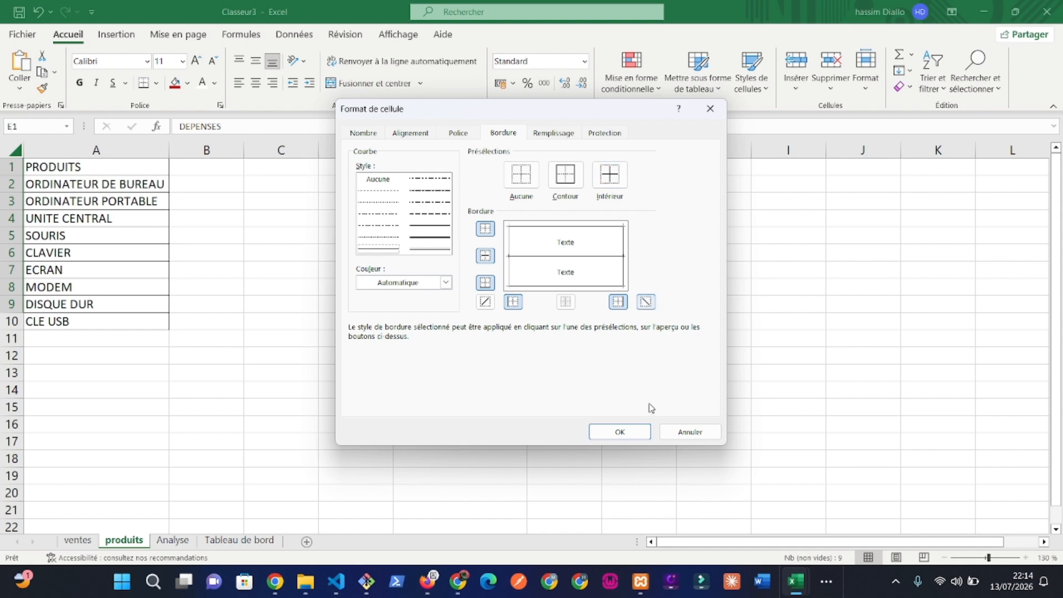
{"action": "left_click", "coordinate": [621, 432]}
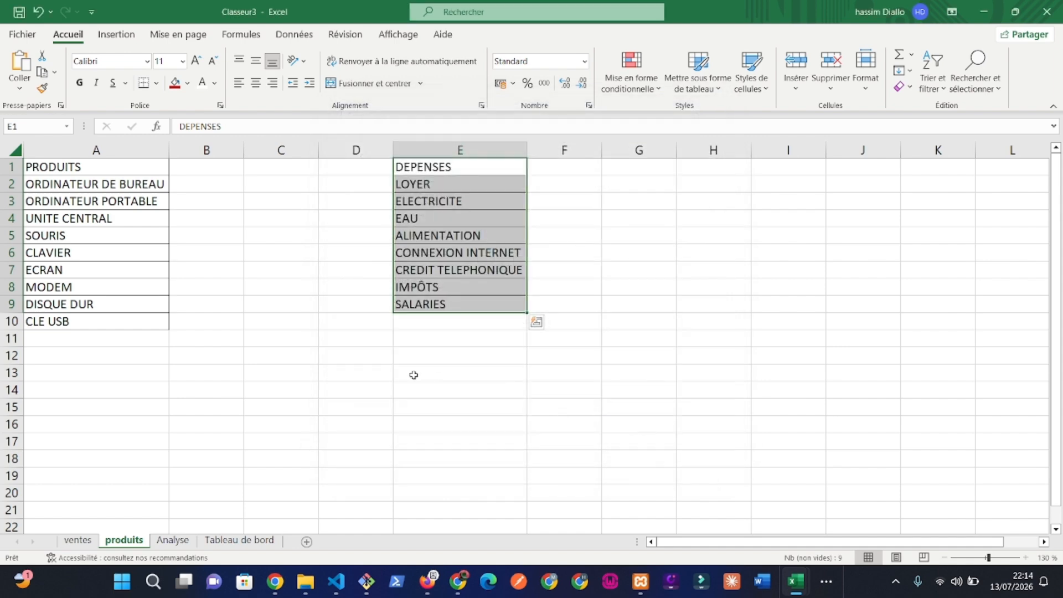
{"action": "left_click", "coordinate": [414, 375]}
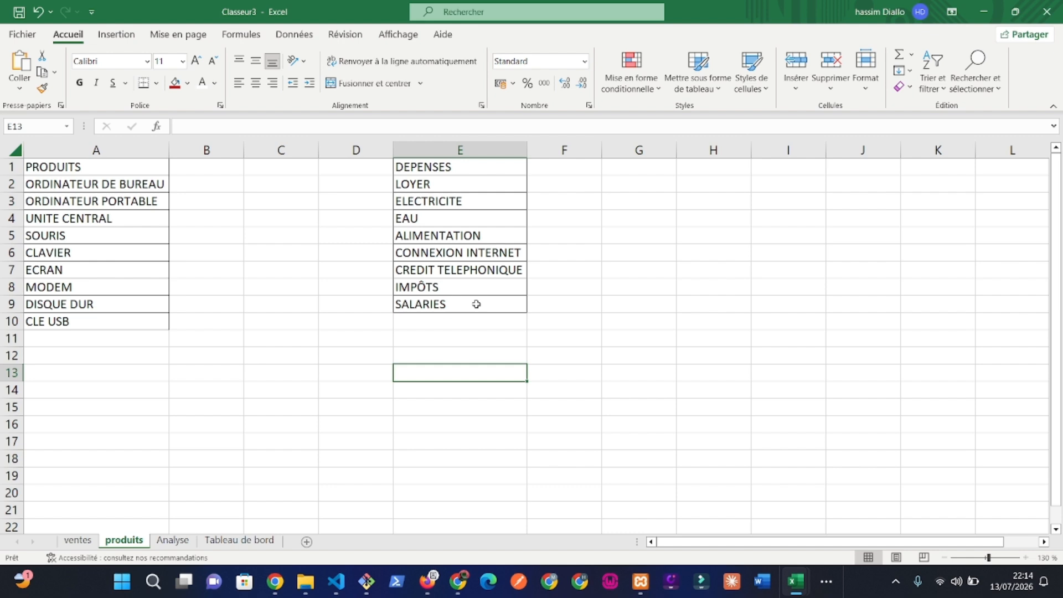
Step: Format the product list A1:A10 as a table with headers, using the light style with a grey header row
{"action": "left_click", "coordinate": [139, 165]}
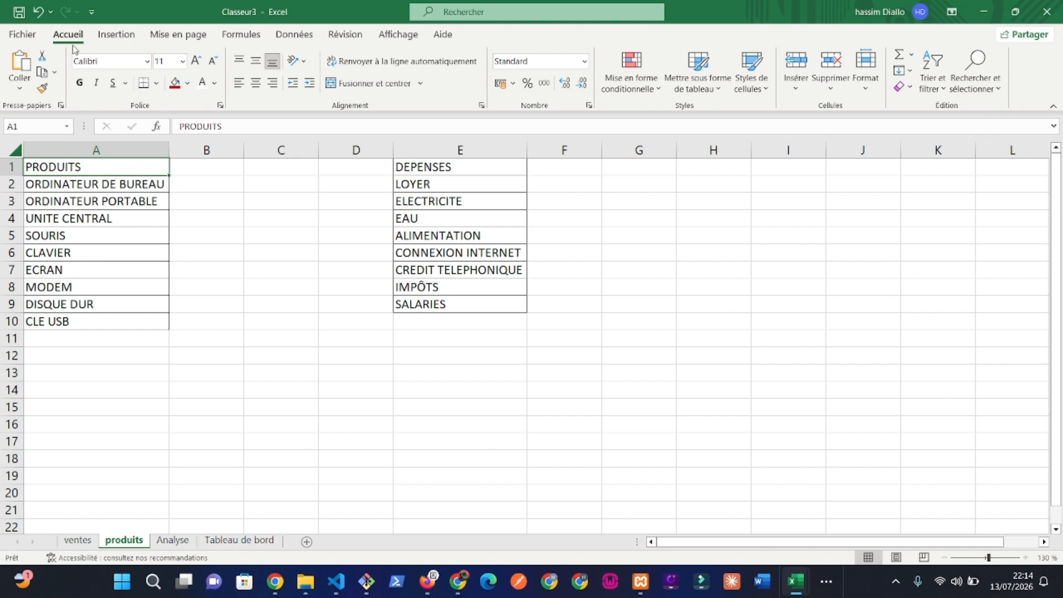
{"action": "left_click", "coordinate": [864, 88]}
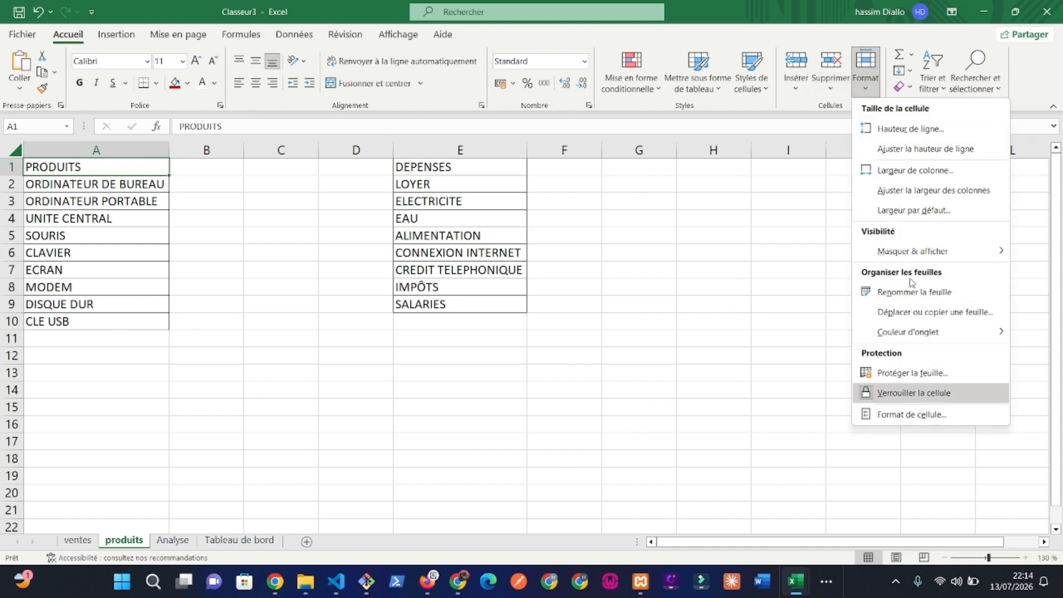
{"action": "left_click", "coordinate": [715, 85]}
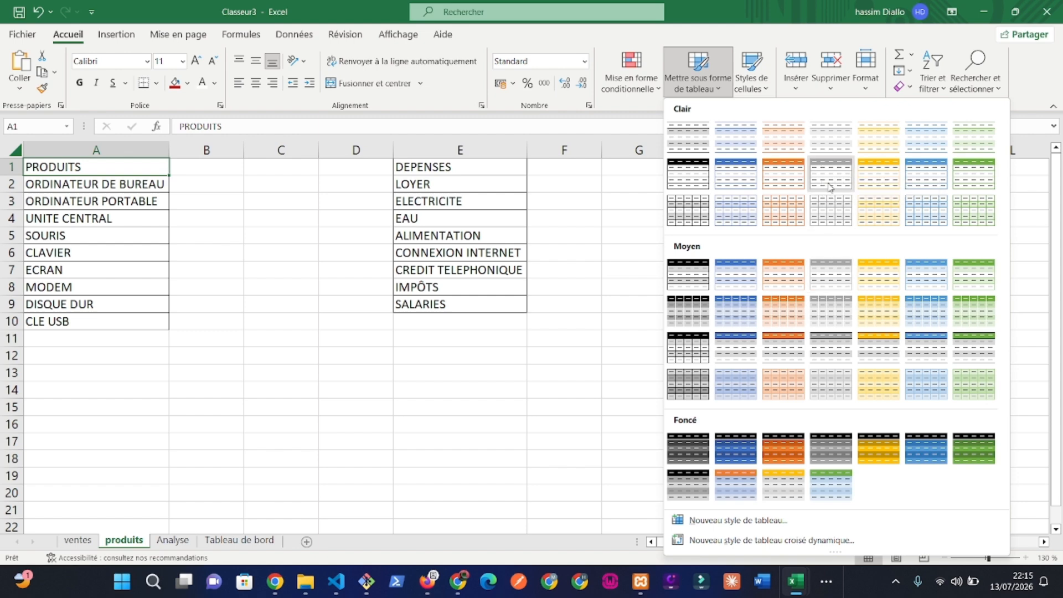
{"action": "left_click", "coordinate": [829, 187]}
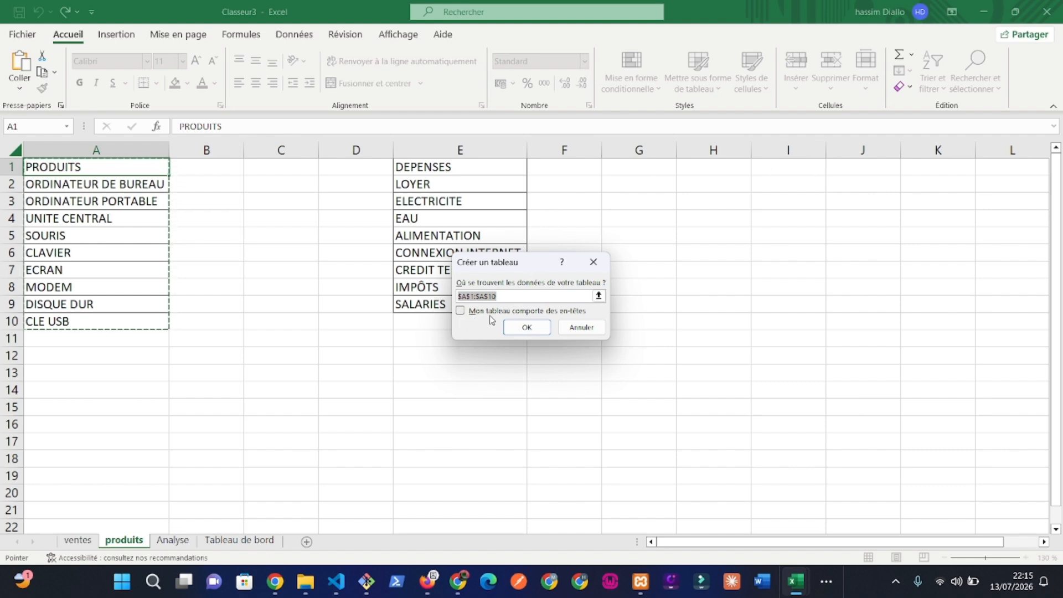
{"action": "left_click", "coordinate": [460, 313]}
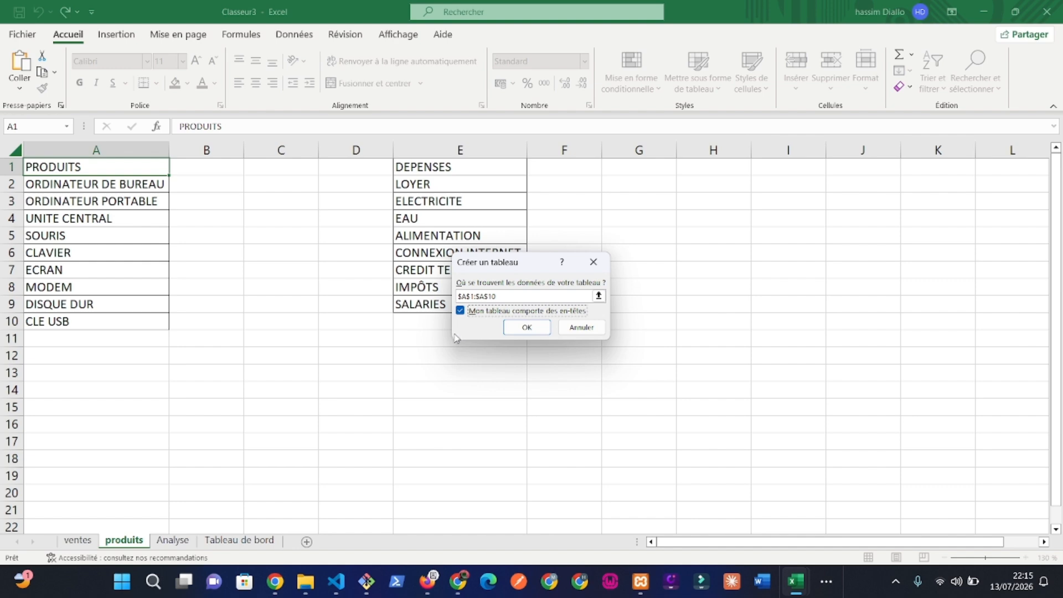
{"action": "left_click", "coordinate": [526, 329]}
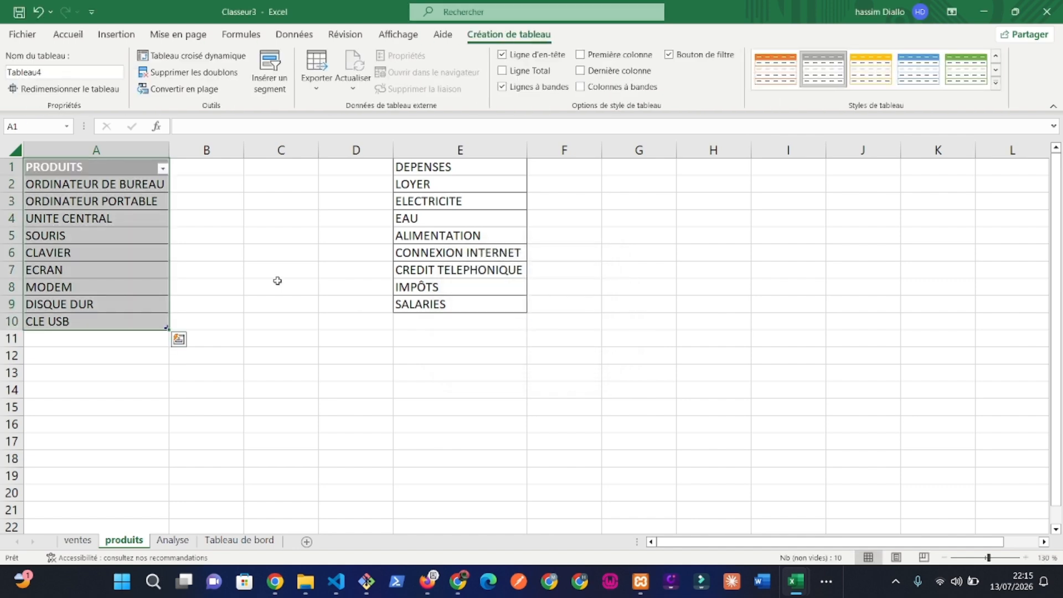
{"action": "left_click", "coordinate": [155, 186]}
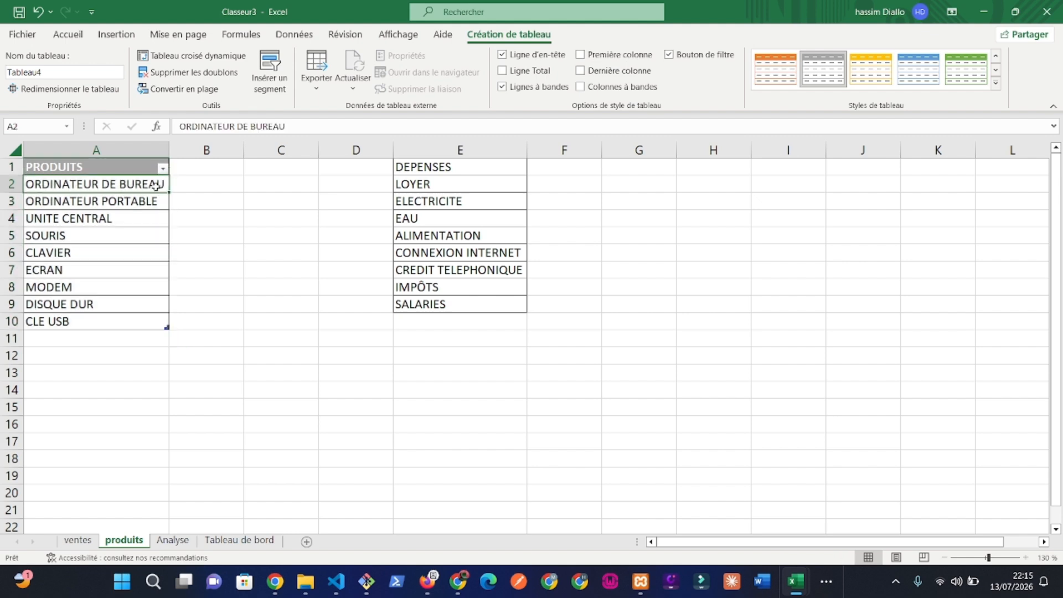
Step: Format the expense list E1:E9 as a table with headers, using the light style with a black header row
{"action": "left_click", "coordinate": [406, 167]}
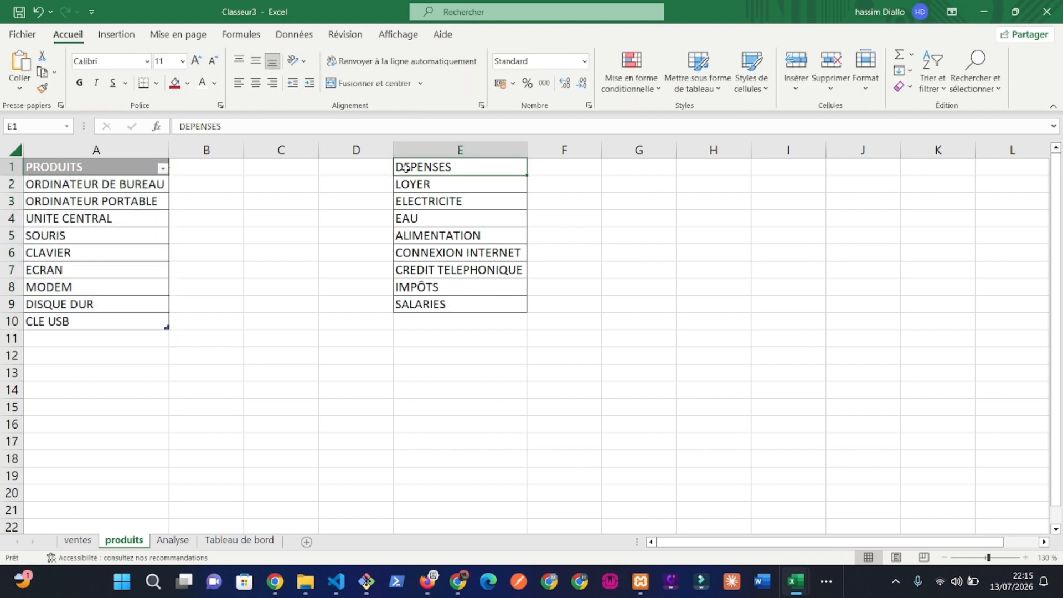
{"action": "left_click", "coordinate": [712, 95]}
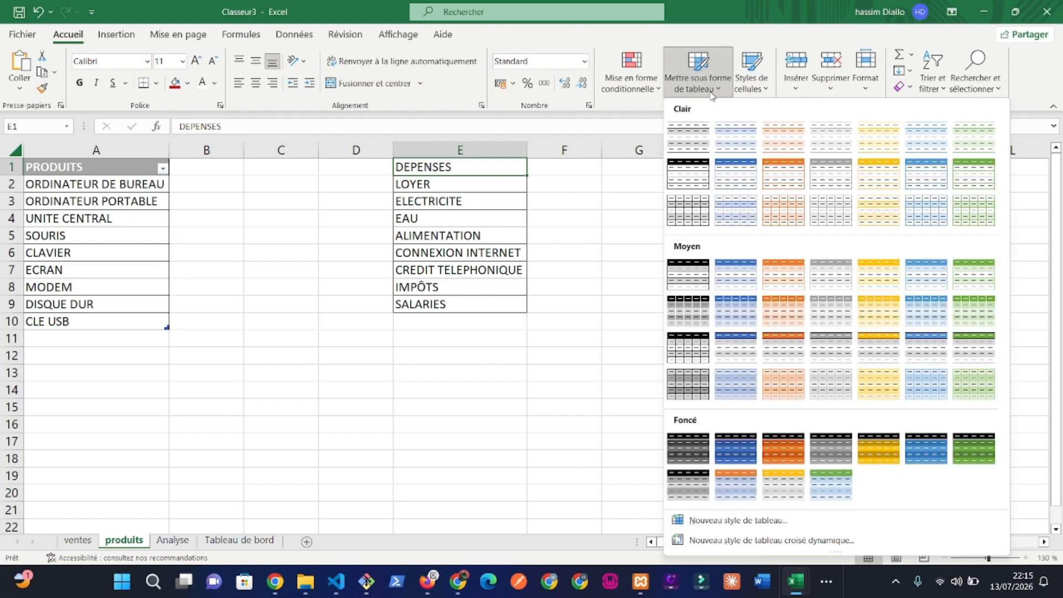
{"action": "left_click", "coordinate": [678, 163]}
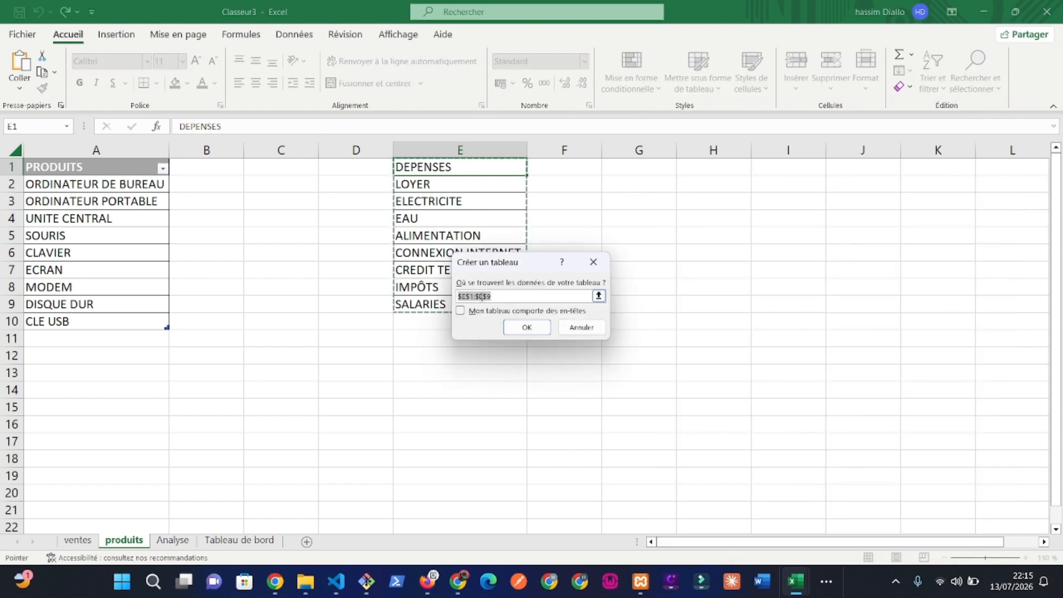
{"action": "left_click", "coordinate": [461, 314]}
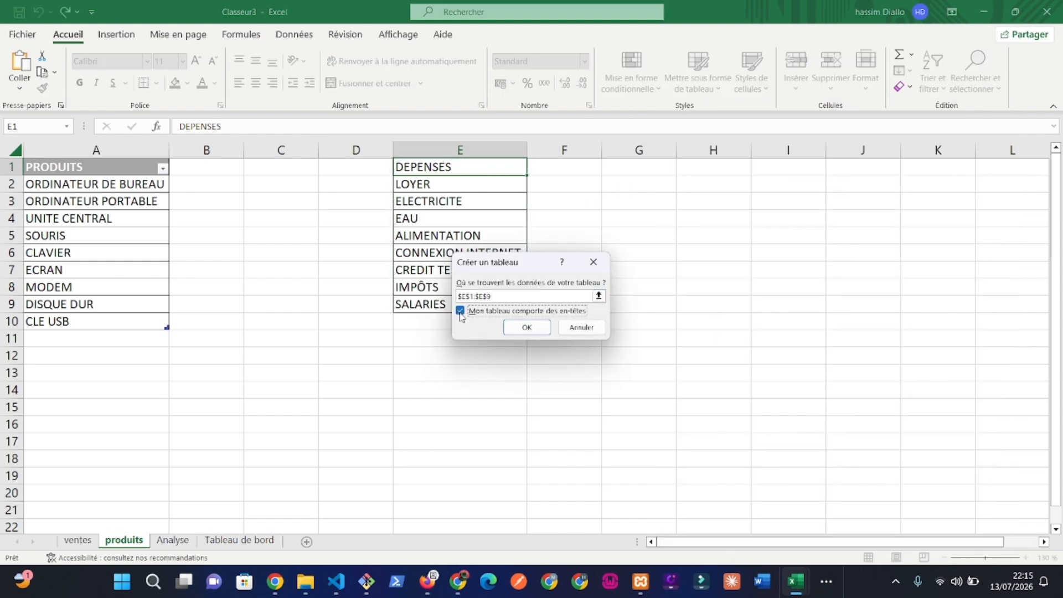
{"action": "left_click", "coordinate": [527, 327]}
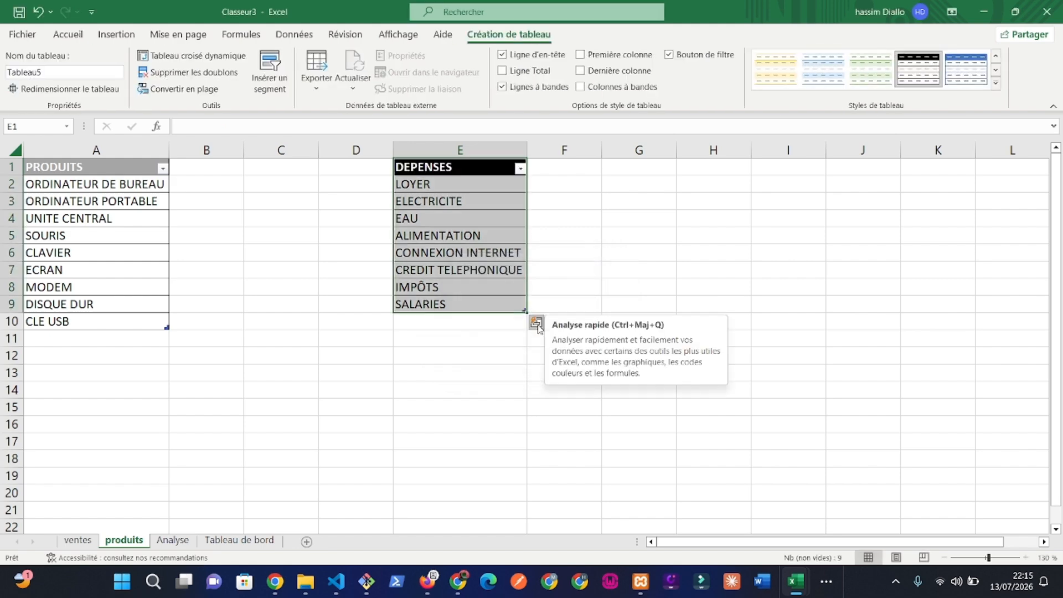
{"action": "left_click", "coordinate": [283, 337]}
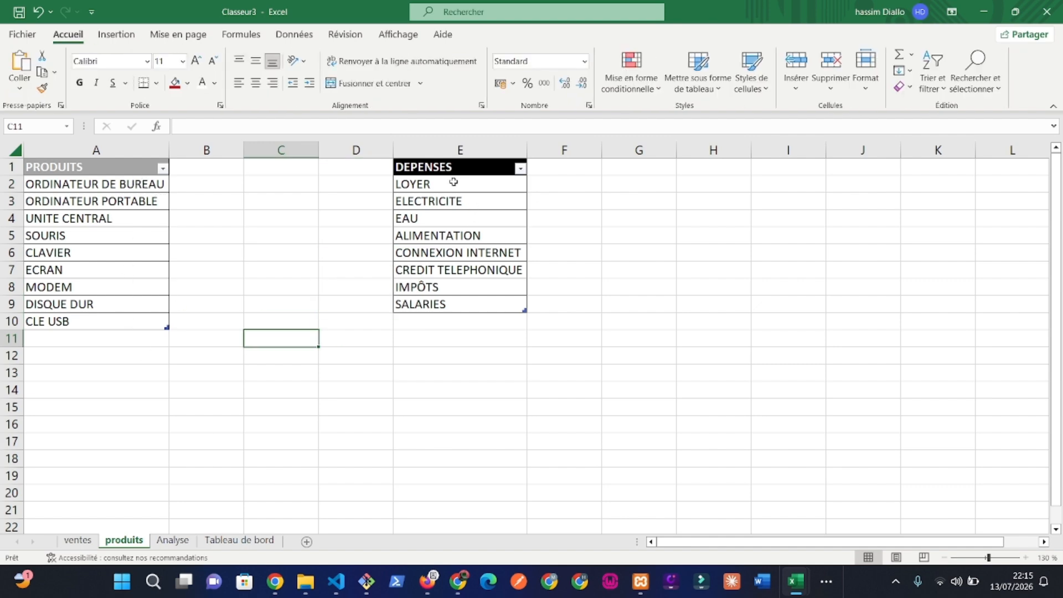
{"action": "left_click", "coordinate": [282, 302]}
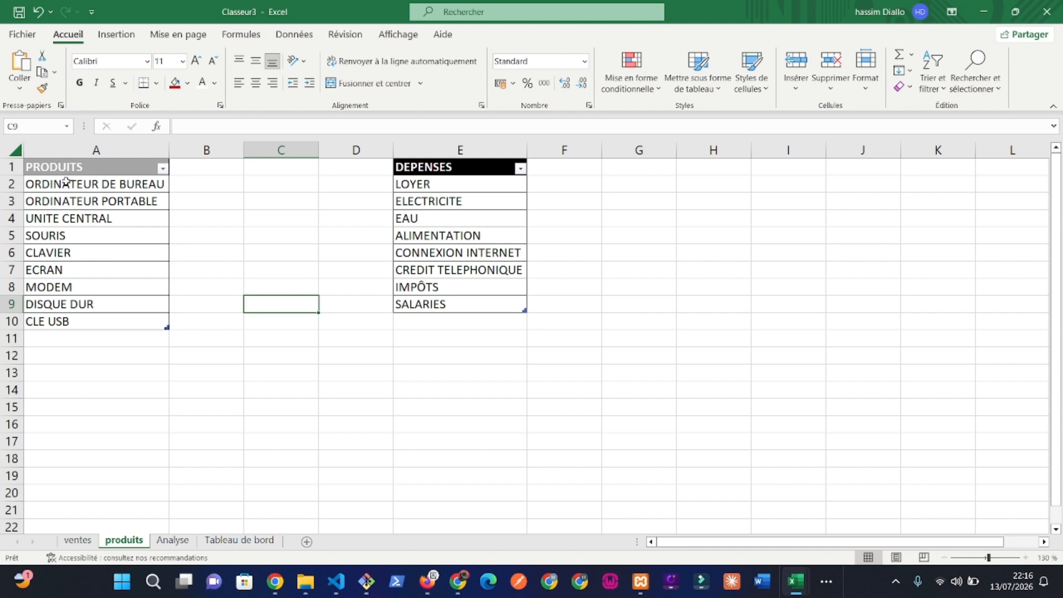
Step: Switch to the ventes sheet and select cells B6:B13 in the Désignation column
{"action": "left_click", "coordinate": [82, 541]}
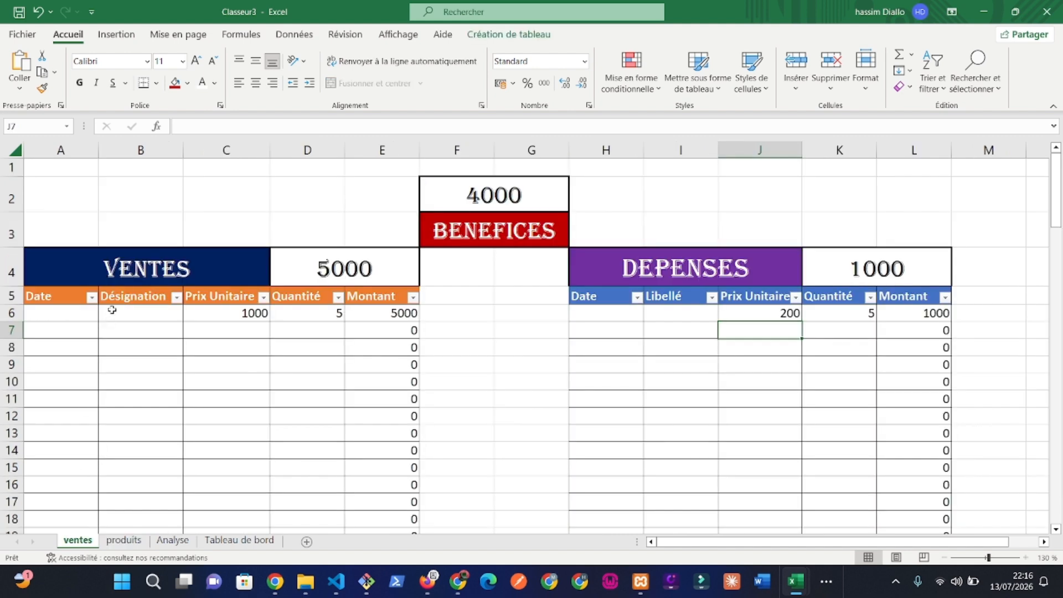
{"action": "left_click_drag", "start_coordinate": [112, 310], "coordinate": [141, 426]}
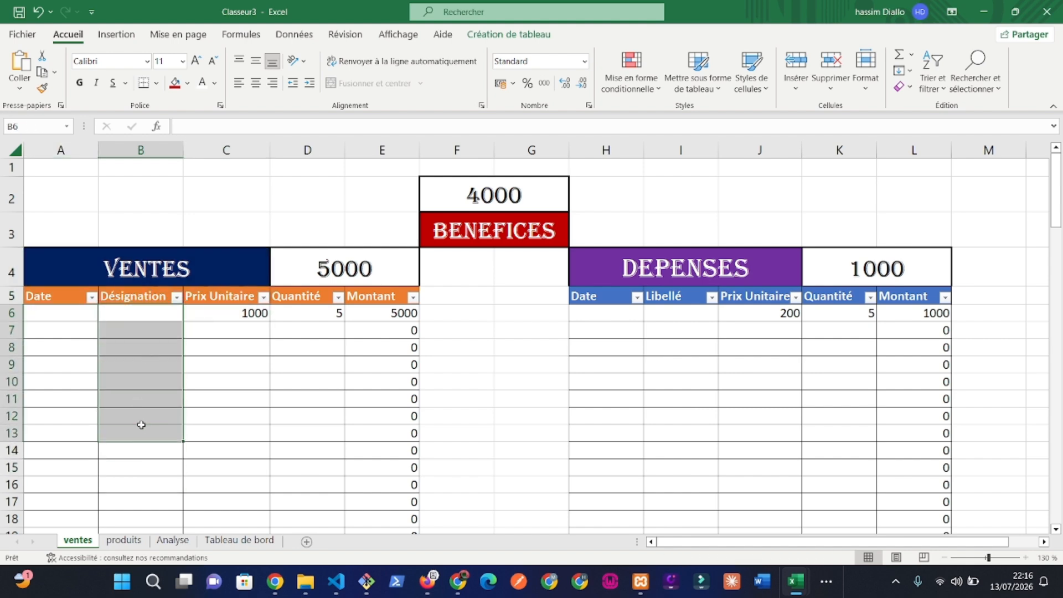
{"action": "left_click", "coordinate": [142, 317]}
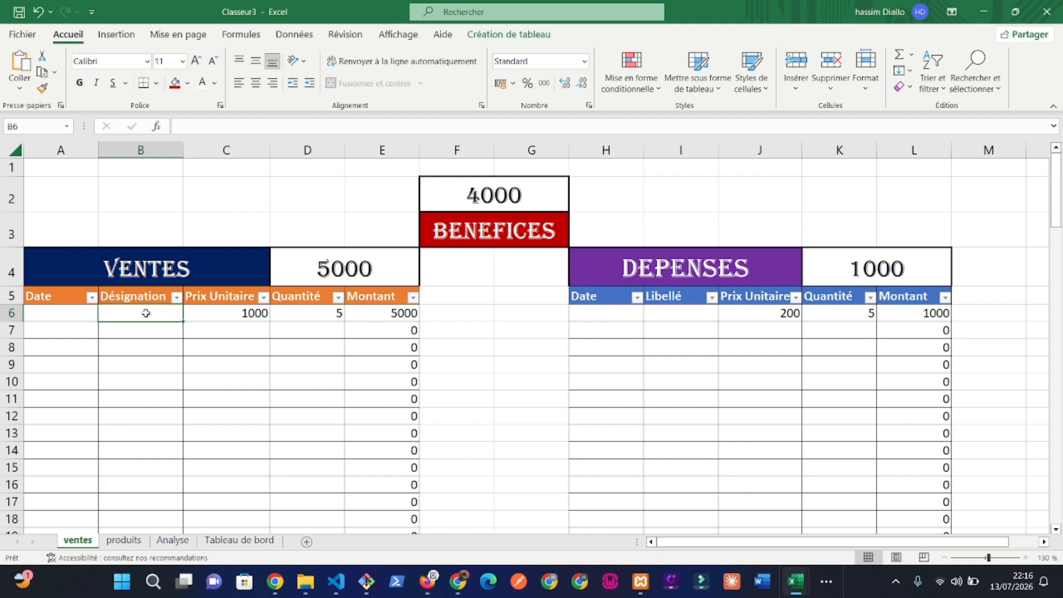
{"action": "type", "text": "GGGG"}
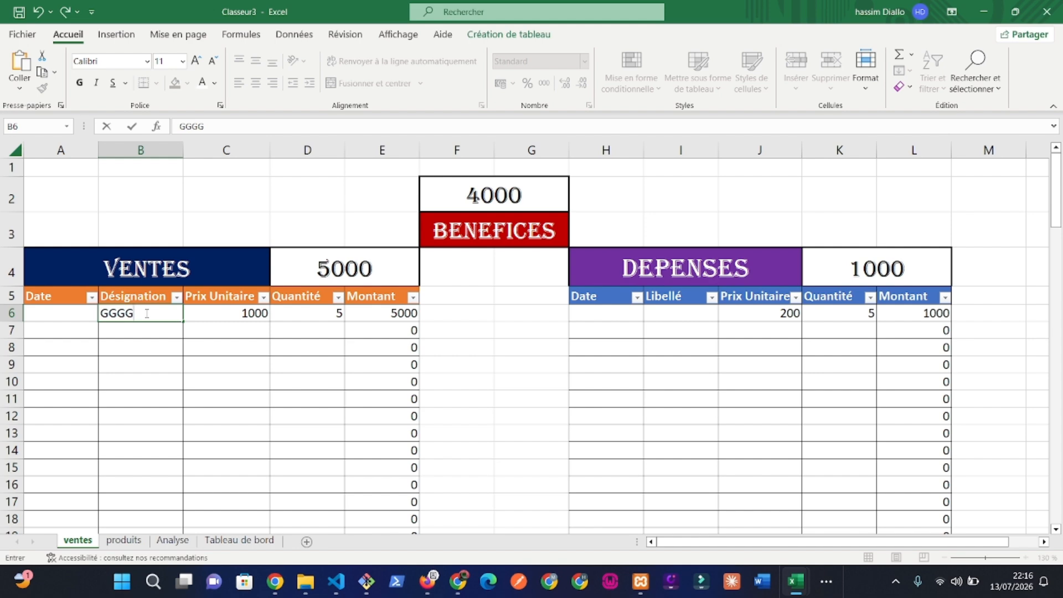
{"action": "key", "text": "BackSpace"}
{"action": "key", "text": "BackSpace"}
{"action": "key", "text": "BackSpace"}
{"action": "key", "text": "BackSpace"}
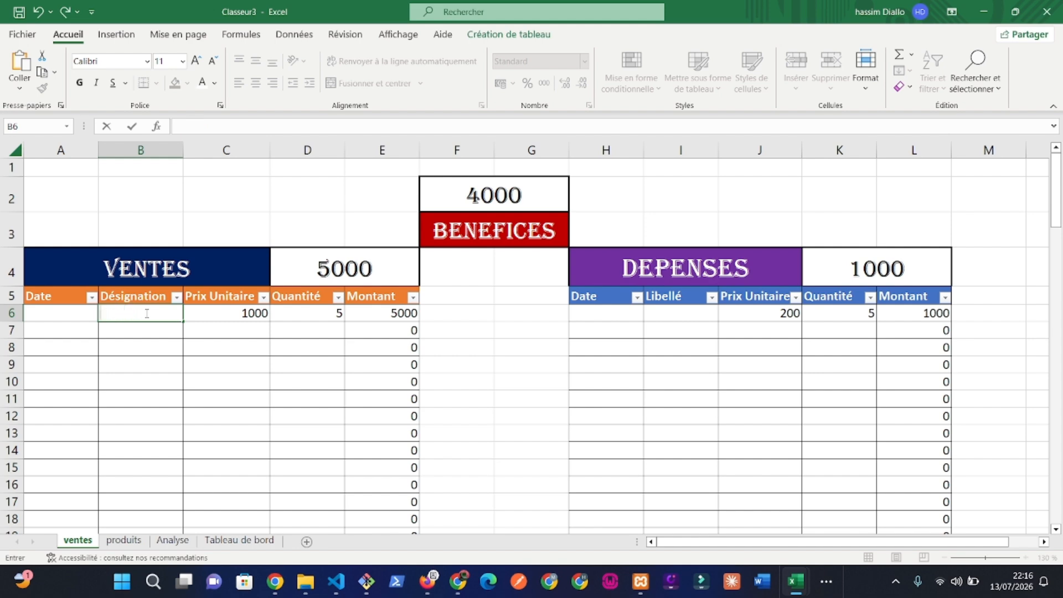